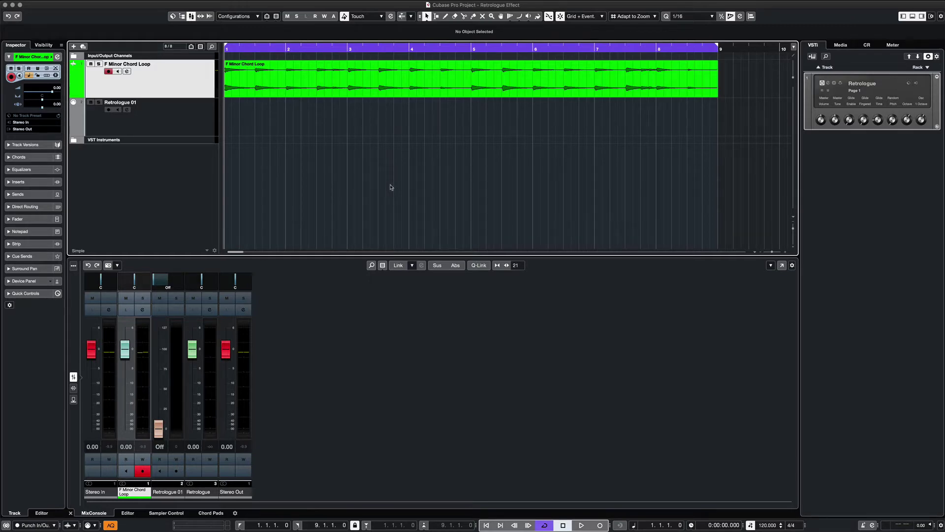
# Play and stop the F Minor Chord Loop, then select the Retrologue 01 track.
pyautogui.press('space')
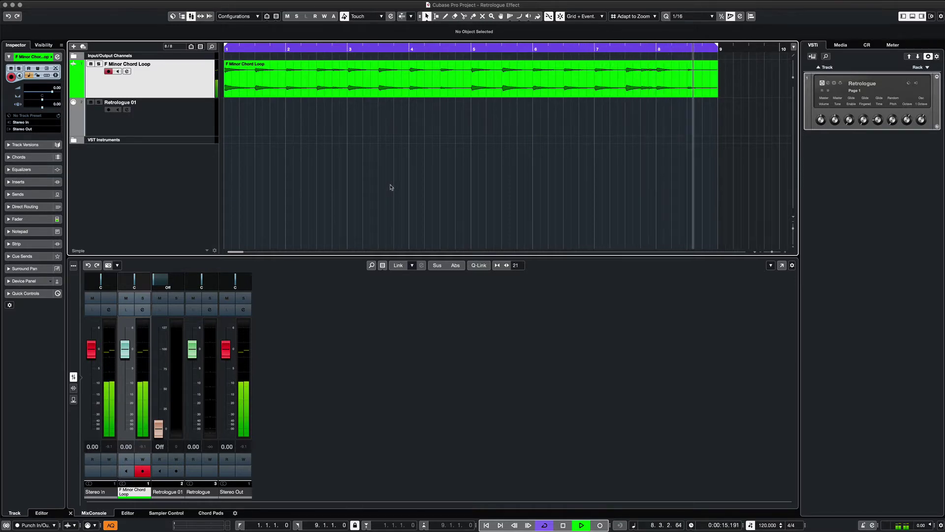
pyautogui.press('space')
pyautogui.click(182, 121)
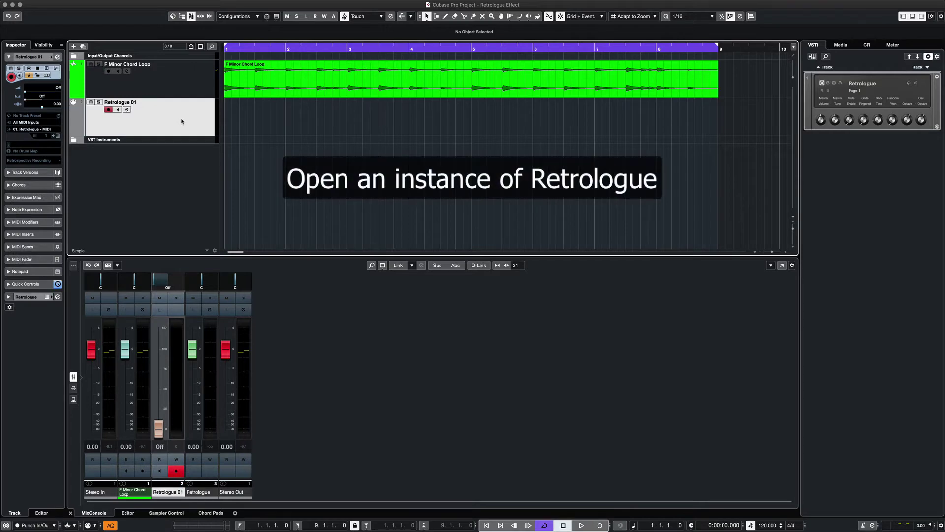
# Open the Retrologue 2 editor on the Init preset and activate its side-chain input.
pyautogui.click(827, 84)
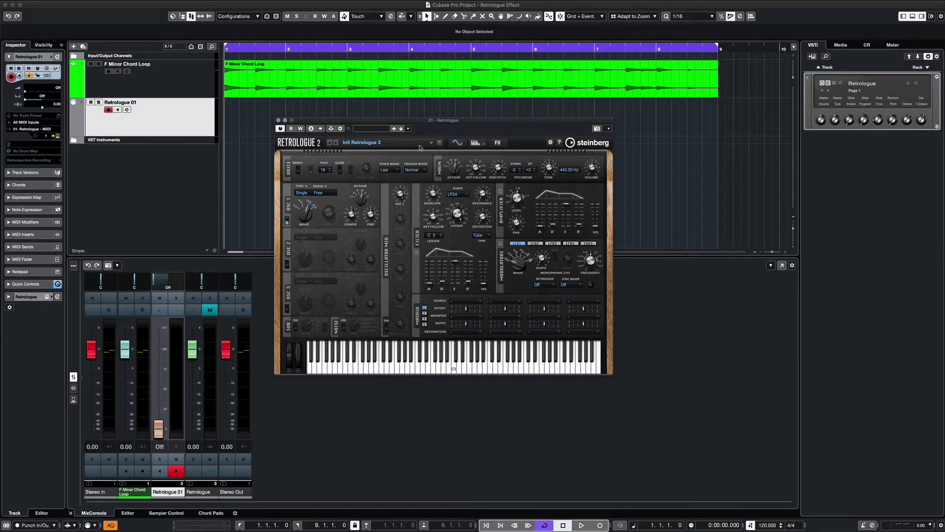
pyautogui.click(331, 129)
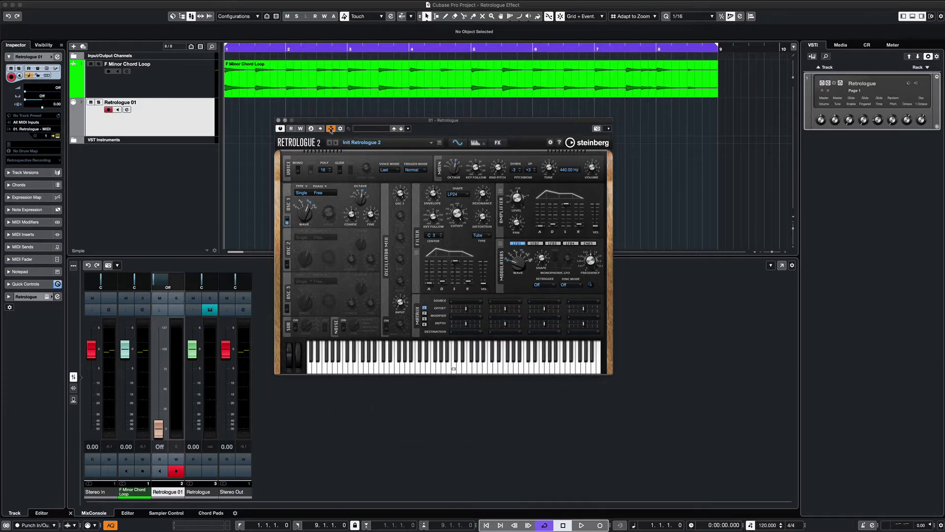
# Route the F Minor Chord Loop's output from Stereo Out to Side-chains > 01 - Retrologue.
pyautogui.click(190, 81)
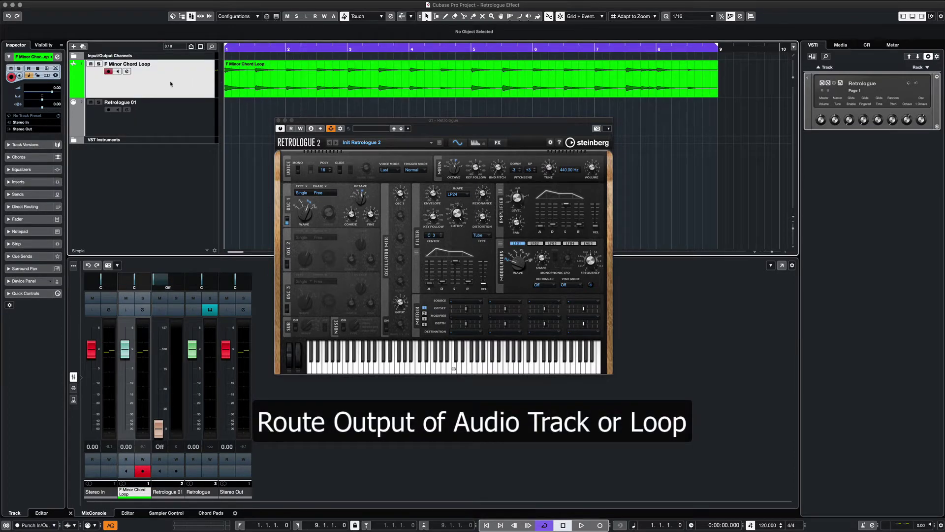
pyautogui.click(45, 129)
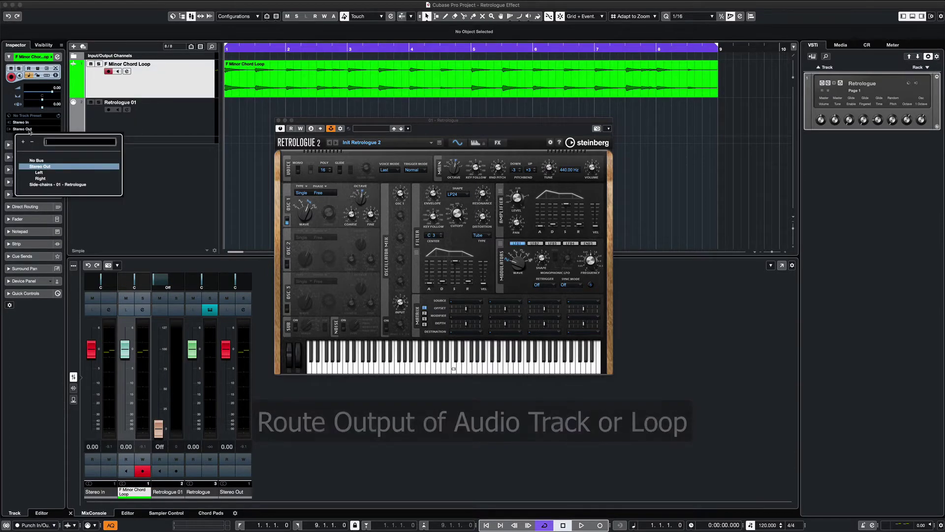
pyautogui.click(114, 190)
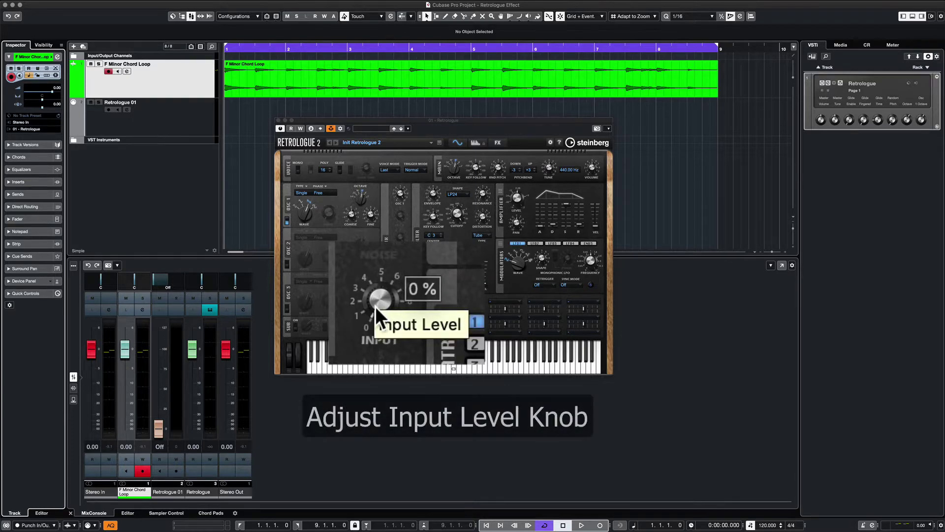
# Raise the Oscillator Mix Input knob in Retrologue from 0 % to about 11 %.
pyautogui.moveTo(375, 306)
pyautogui.mouseDown()
pyautogui.moveTo(375, 192)
pyautogui.moveTo(377, 297)
pyautogui.mouseUp()
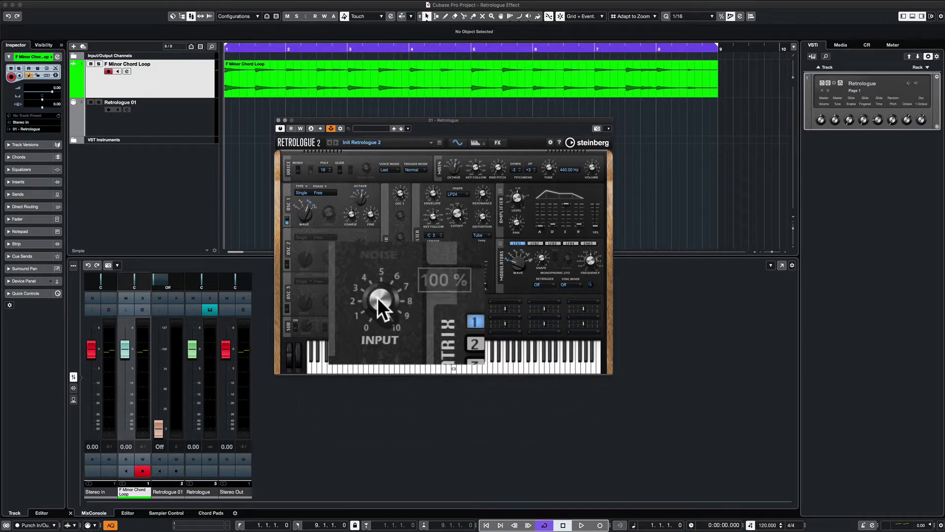
# Turn off Retrologue's OSC 1, OSC 2 and OSC 3, and move its window lower.
pyautogui.click(287, 222)
pyautogui.click(287, 222)
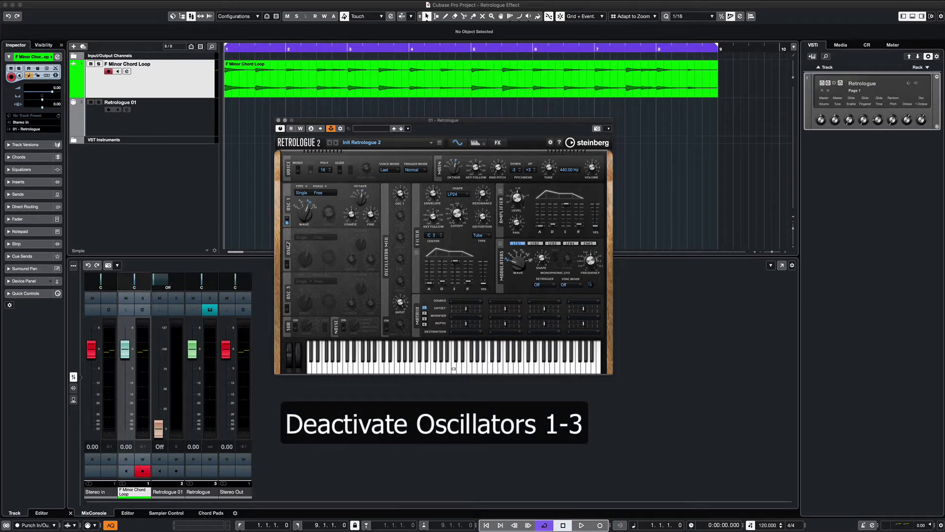
pyautogui.click(287, 264)
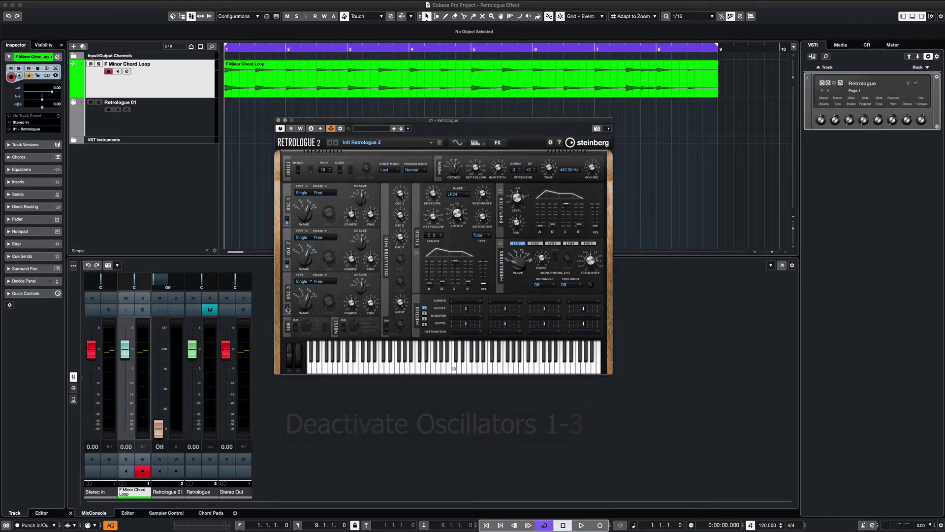
pyautogui.click(287, 309)
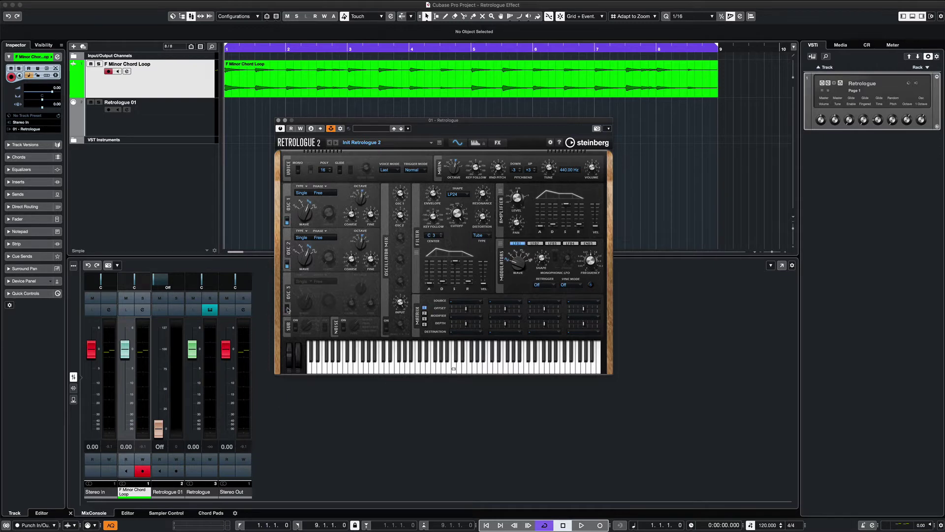
pyautogui.click(287, 265)
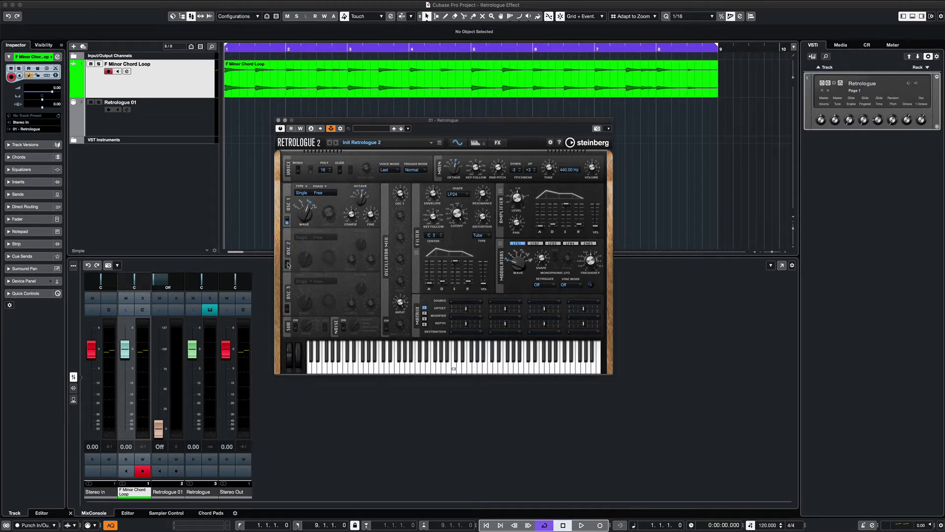
pyautogui.click(287, 221)
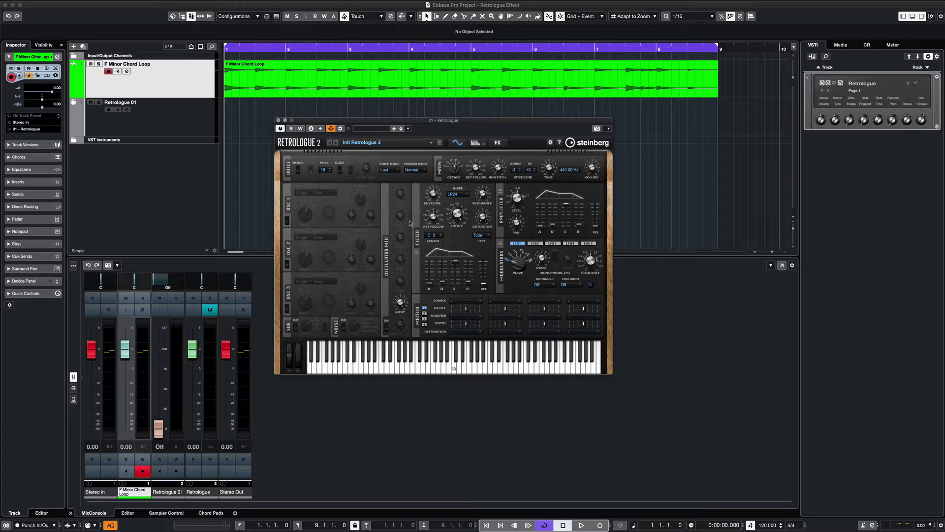
pyautogui.moveTo(413, 121); pyautogui.dragTo(421, 185)
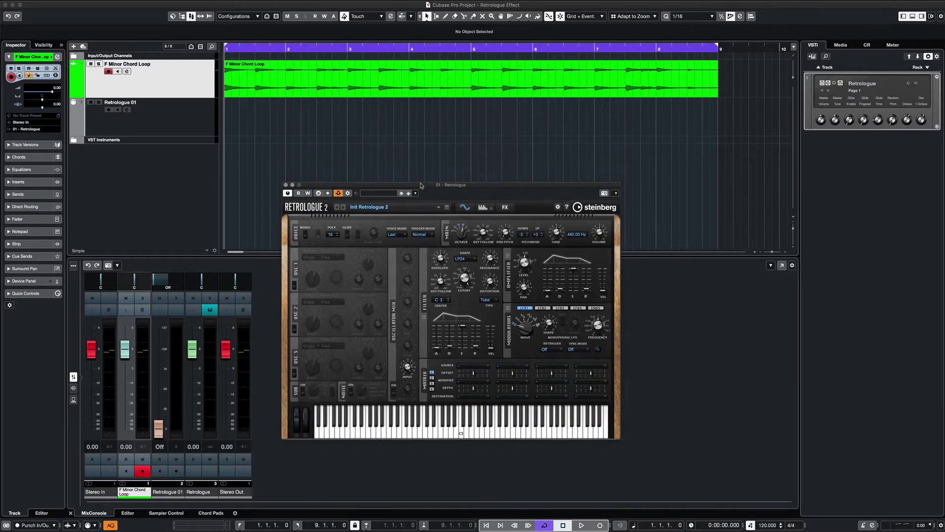
# Create an empty bars 1–9 part on Retrologue 01, open it for editing, close Retrologue.
pyautogui.click(192, 122)
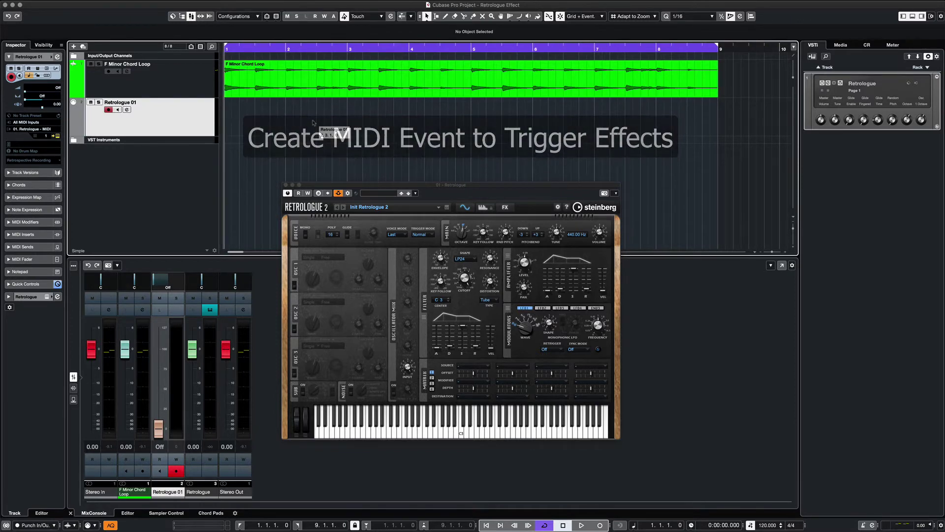
pyautogui.click(461, 433)
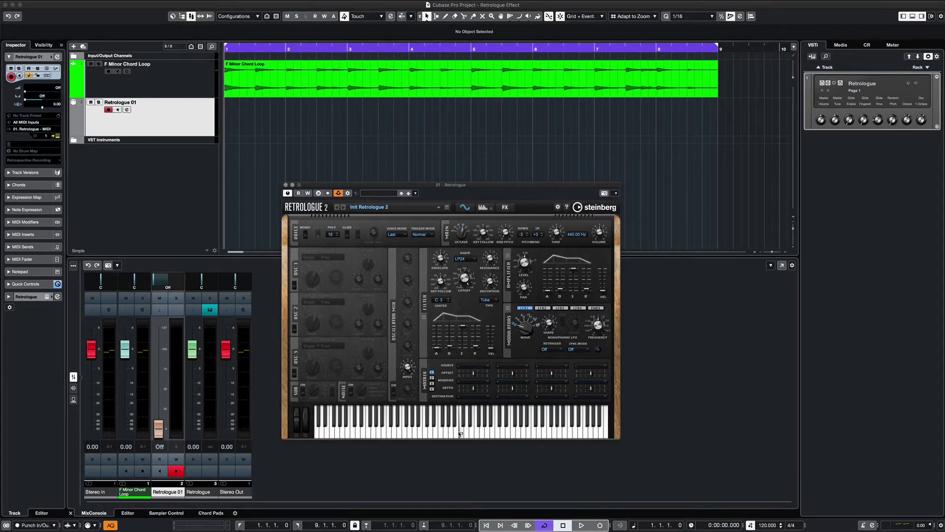
pyautogui.doubleClick(263, 118)
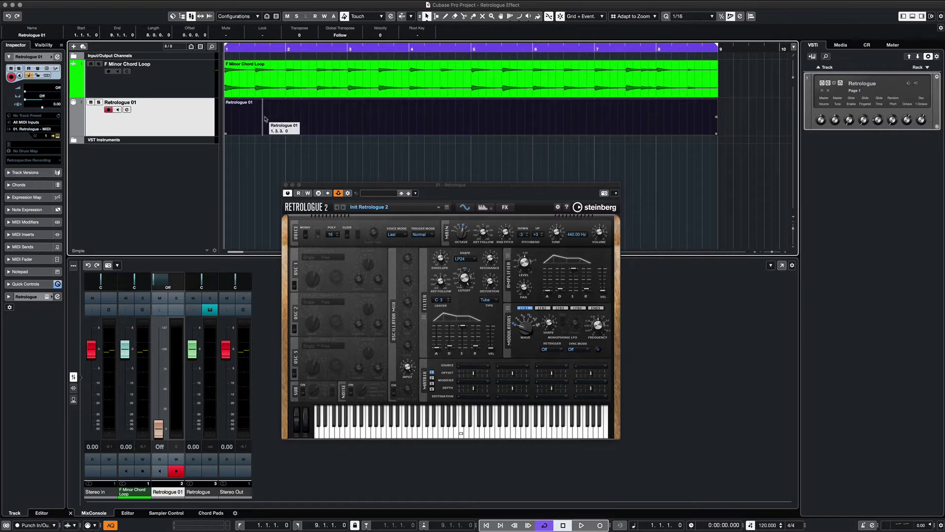
pyautogui.doubleClick(304, 121)
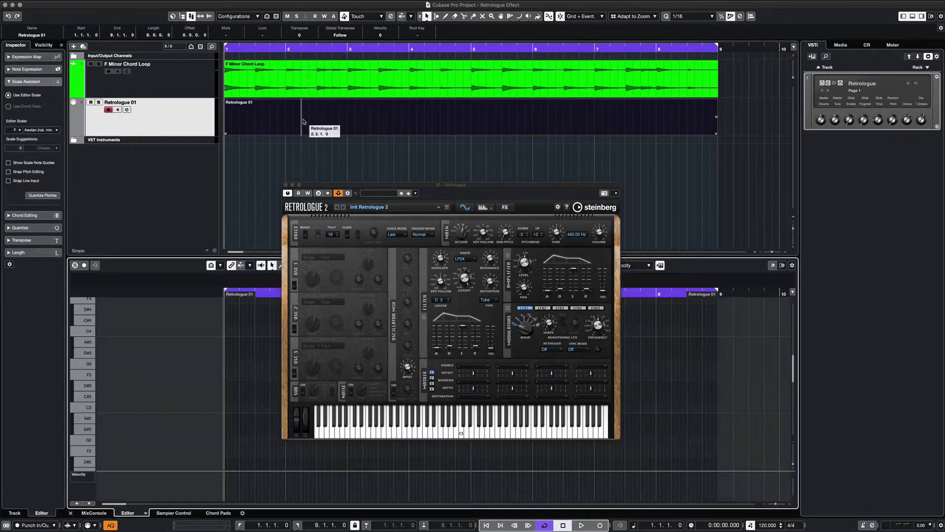
pyautogui.click(285, 185)
# Draw one C3 note spanning bar 1 to bar 9, then return to Object Selection.
pyautogui.rightClick(236, 404)
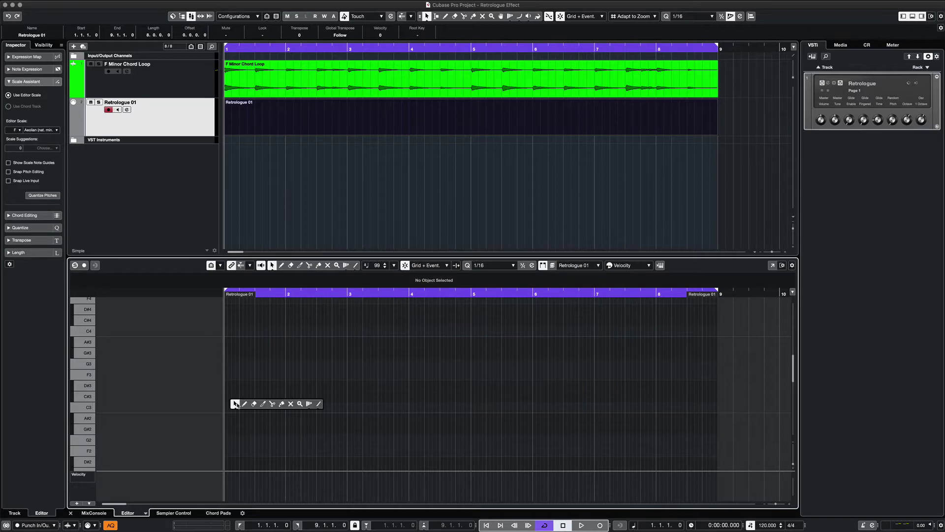
pyautogui.click(244, 404)
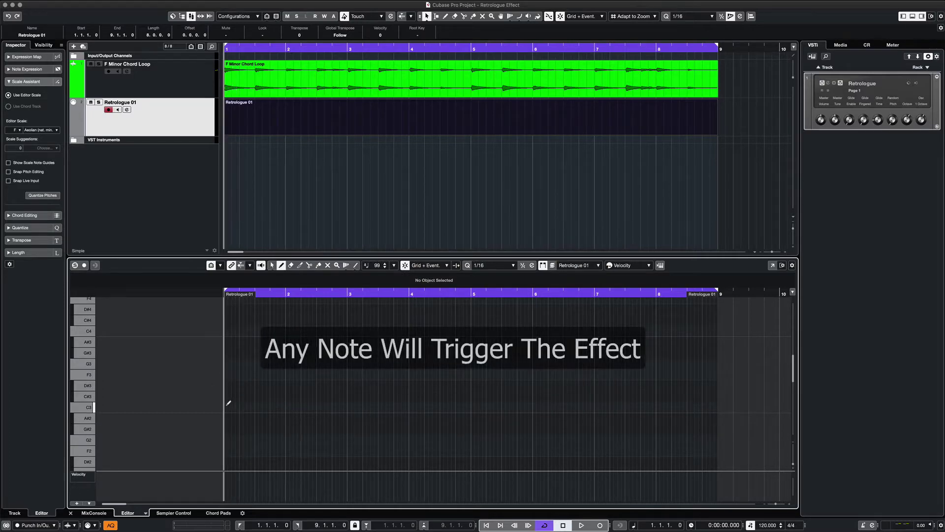
pyautogui.click(228, 406)
pyautogui.moveTo(229, 405); pyautogui.dragTo(717, 407)
pyautogui.press('1')
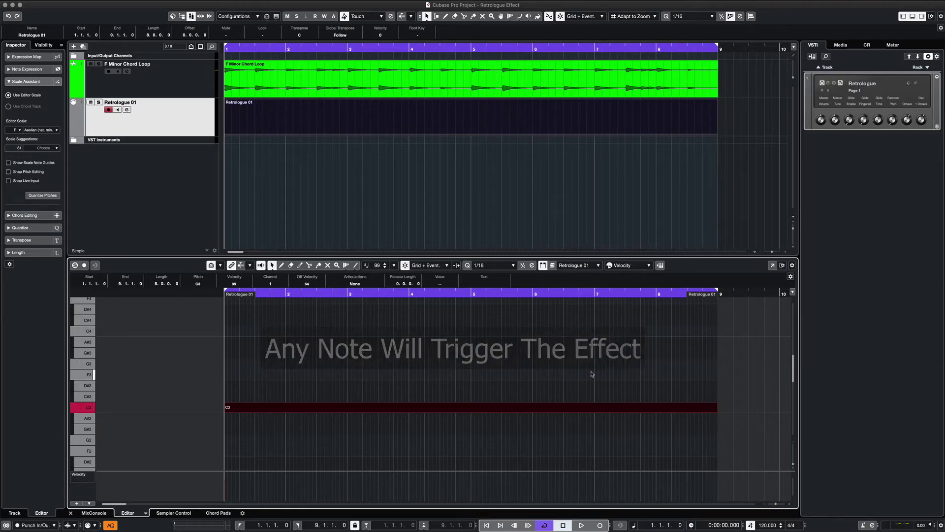
pyautogui.click(591, 373)
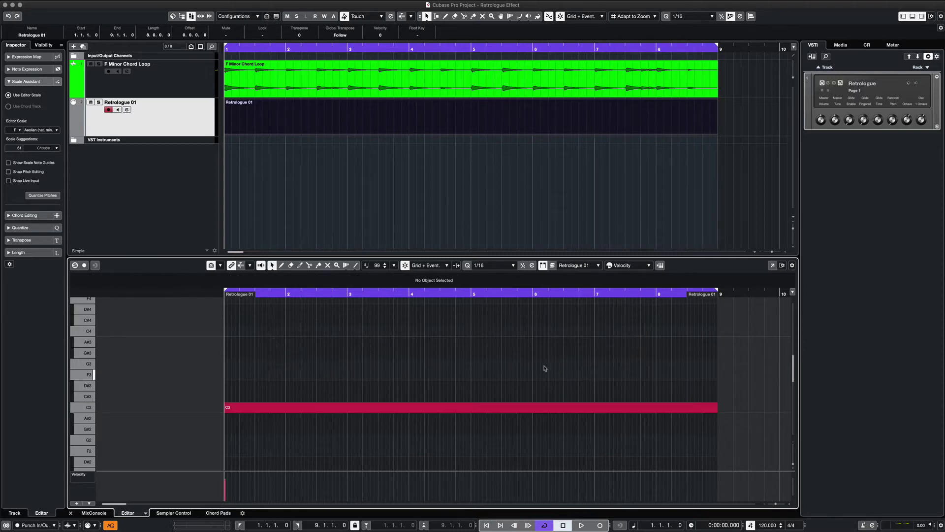
# Solo Retrologue 01 and play it, then unsolo the track.
pyautogui.click(169, 127)
pyautogui.press('s')
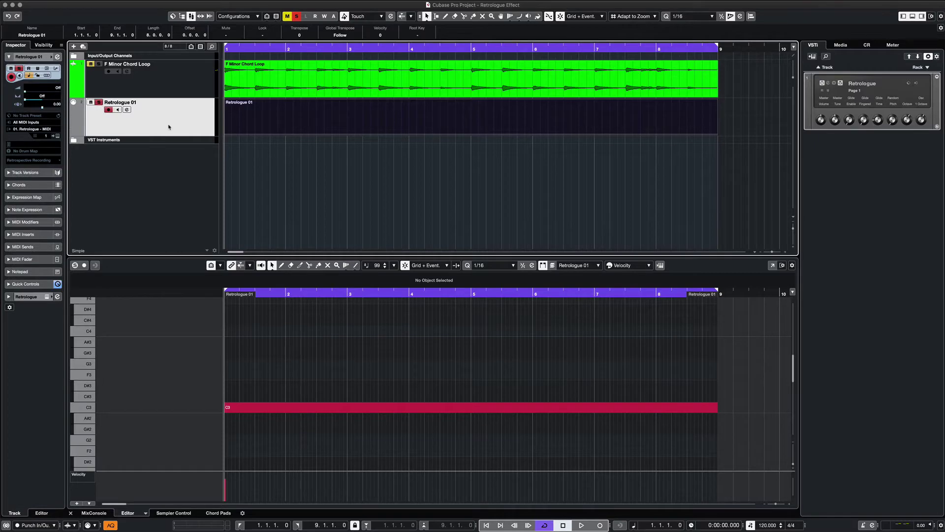
pyautogui.press('space')
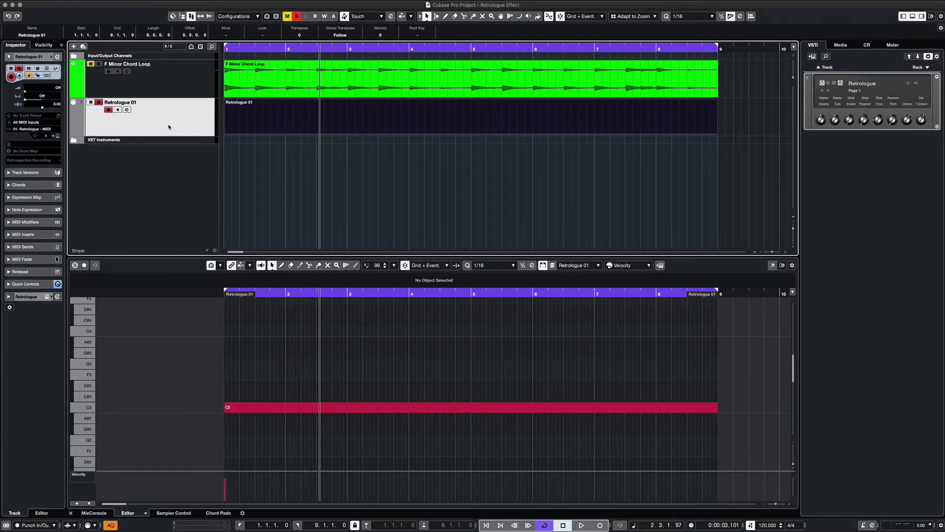
pyautogui.click(99, 103)
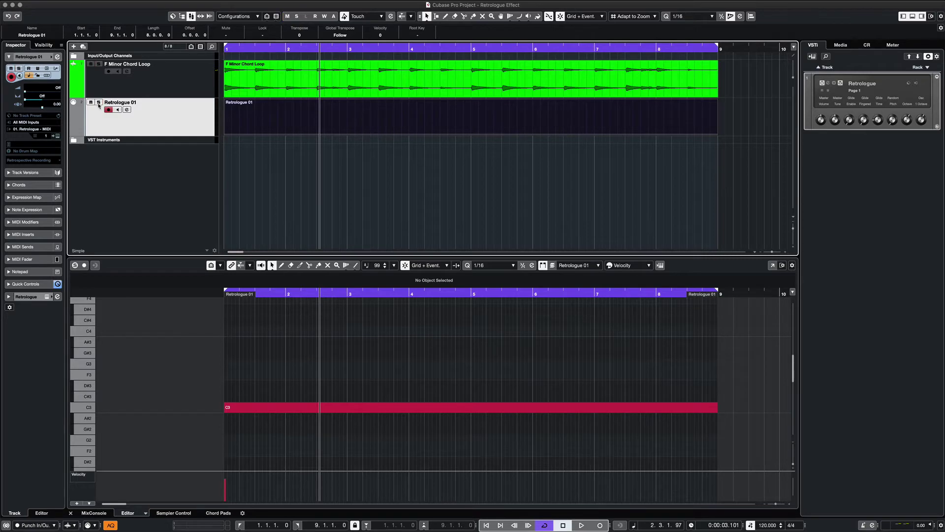
# Solo the F Minor Chord Loop, play from bar 1, and reopen the Retrologue 2 window.
pyautogui.click(101, 76)
pyautogui.click(98, 65)
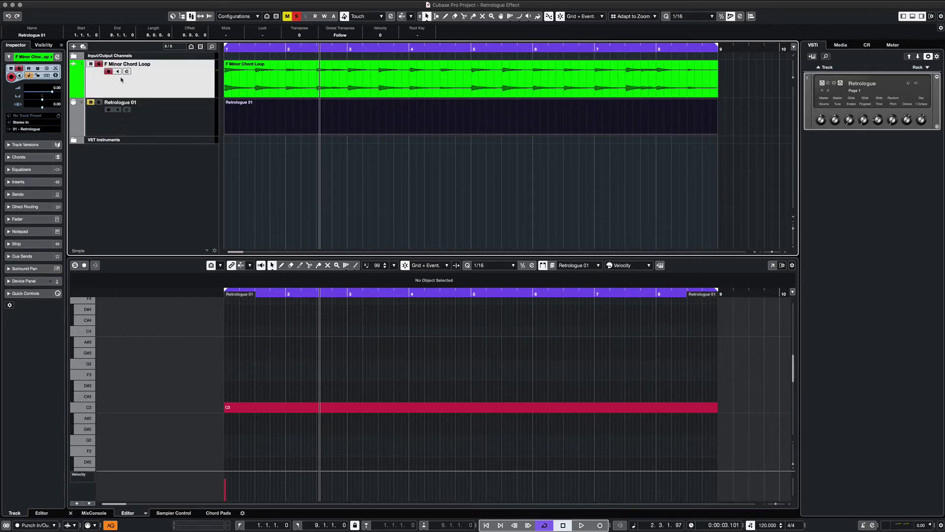
pyautogui.press('Home')
pyautogui.press('space')
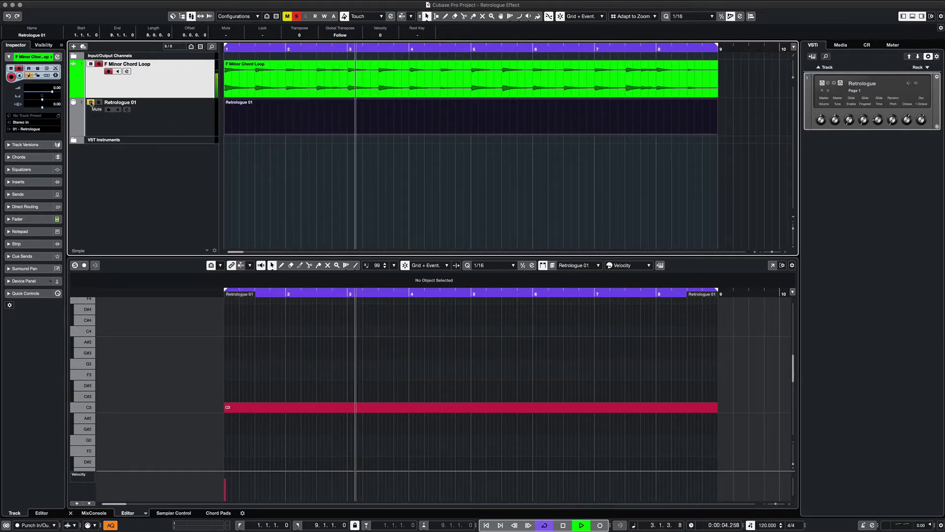
pyautogui.press('space')
pyautogui.press('Home')
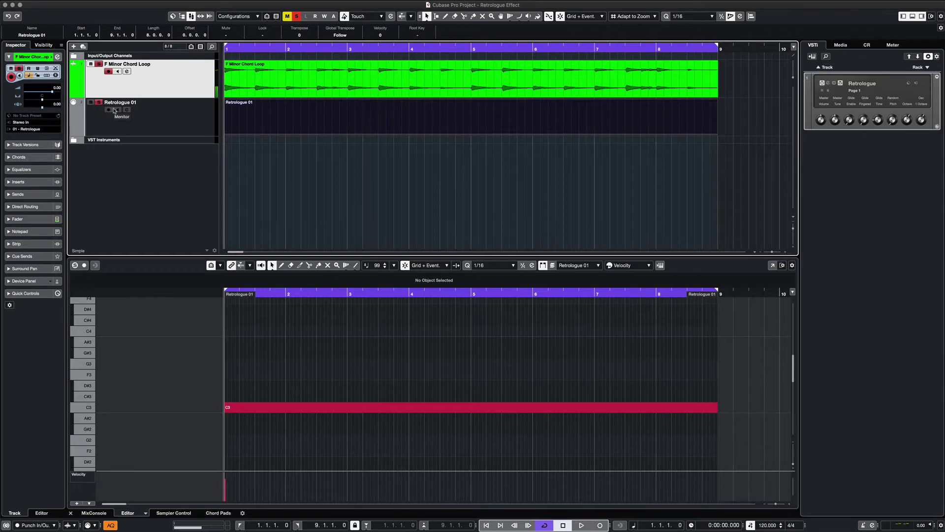
pyautogui.press('space')
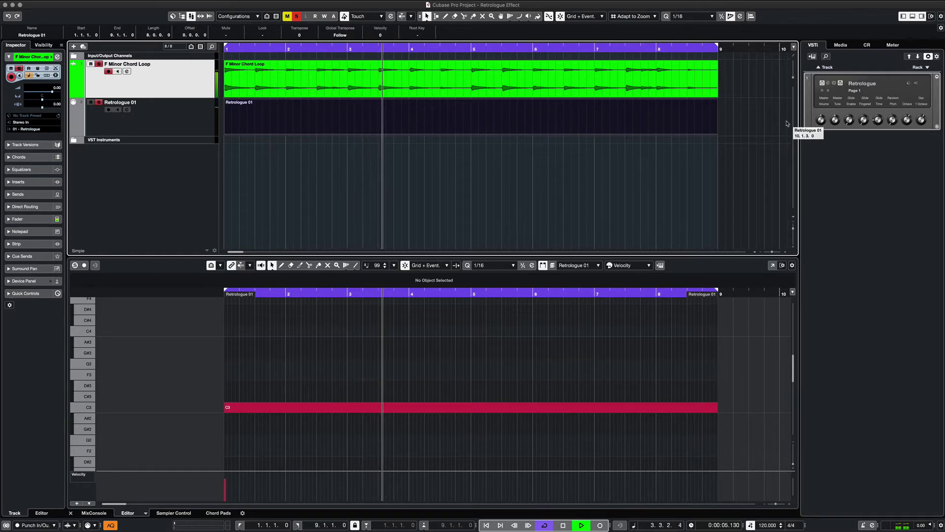
pyautogui.click(828, 83)
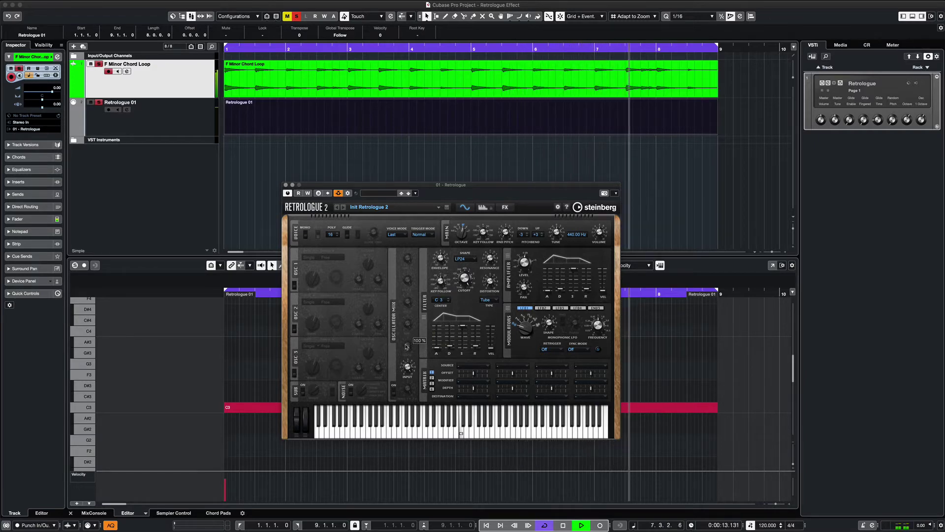
# Set the chord loop's send 1 to Side-chains > 01 - Retrologue, then check side-chain routing.
pyautogui.press('space')
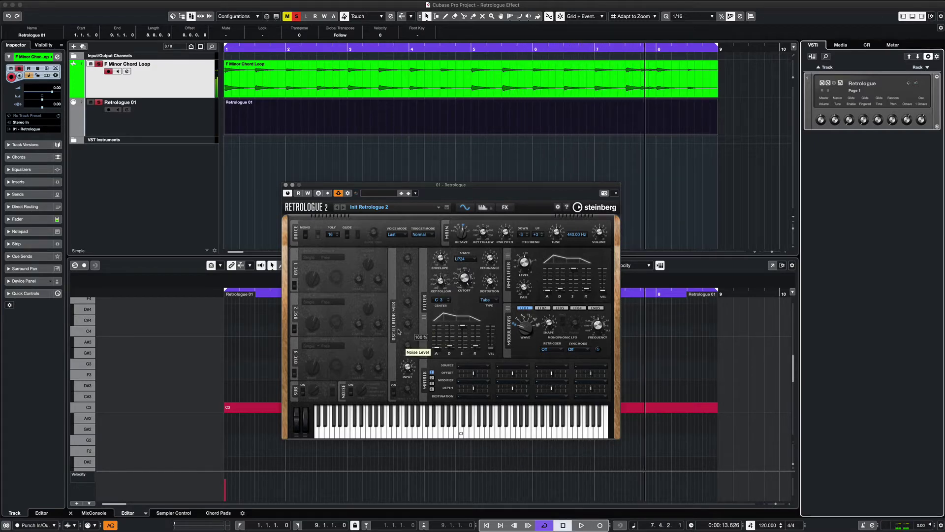
pyautogui.click(169, 79)
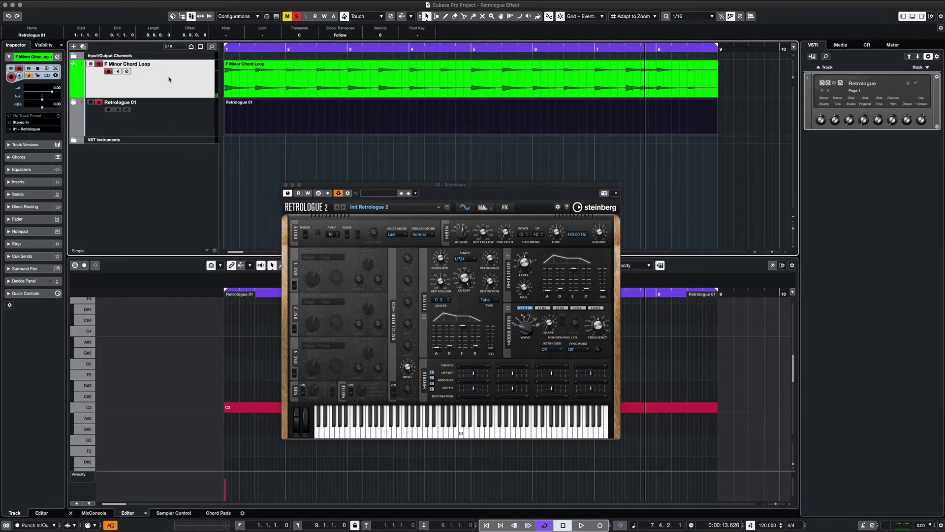
pyautogui.click(9, 194)
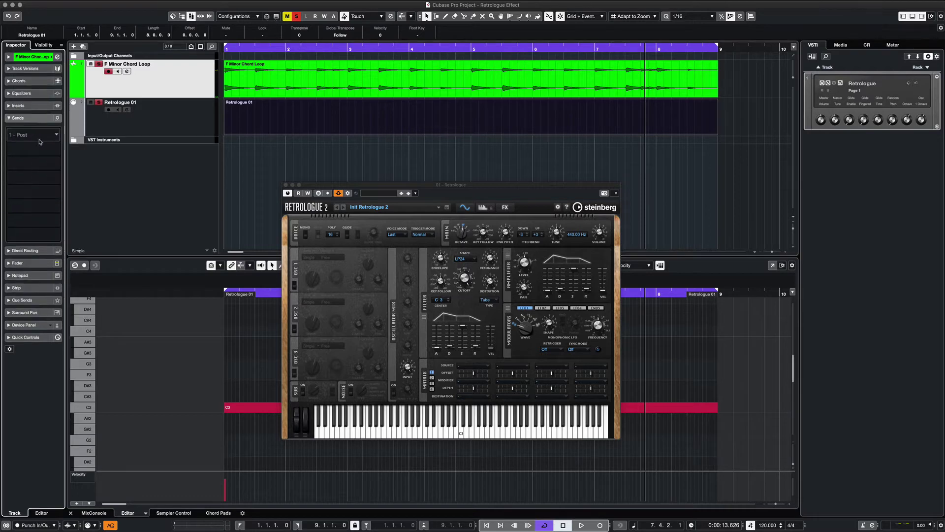
pyautogui.click(57, 136)
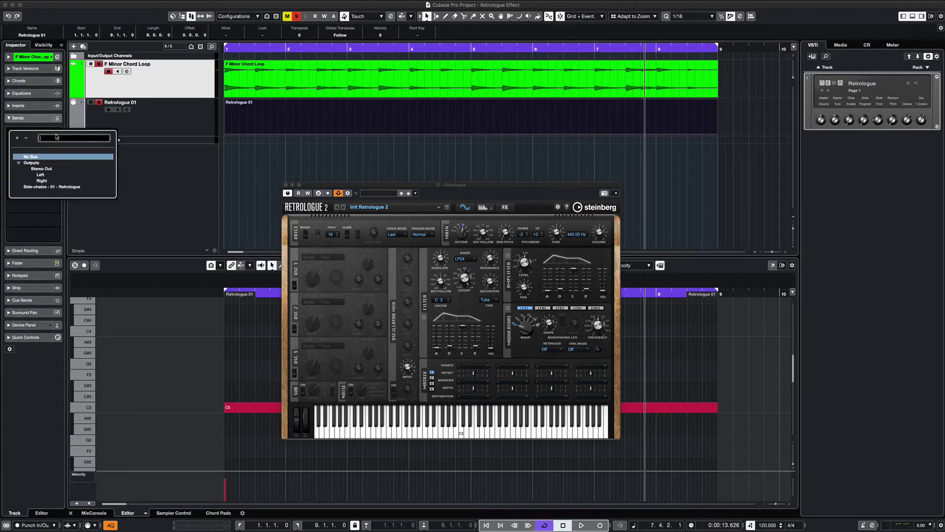
pyautogui.click(52, 187)
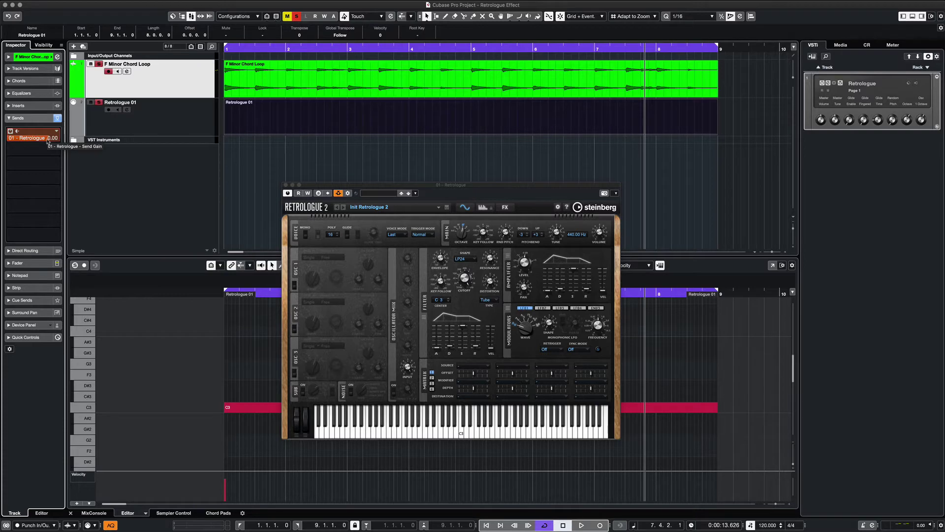
pyautogui.click(348, 194)
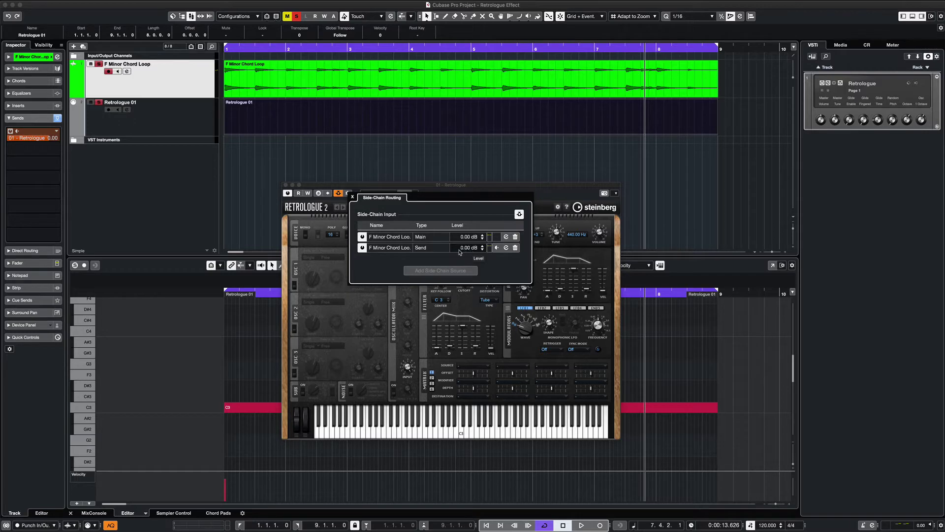
pyautogui.click(352, 197)
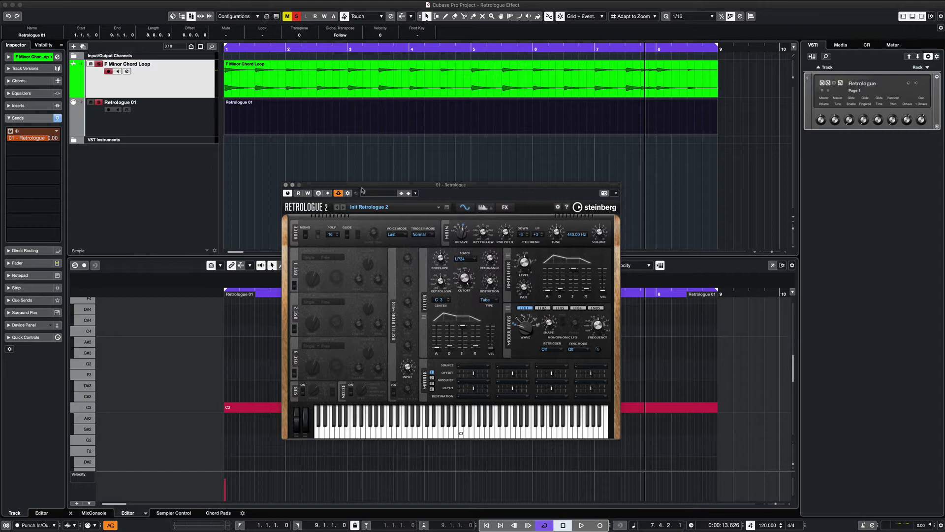
# During playback, raise the chord loop's send 1 level from 0.00 to 2.24 dB.
pyautogui.press('space')
pyautogui.press('space')
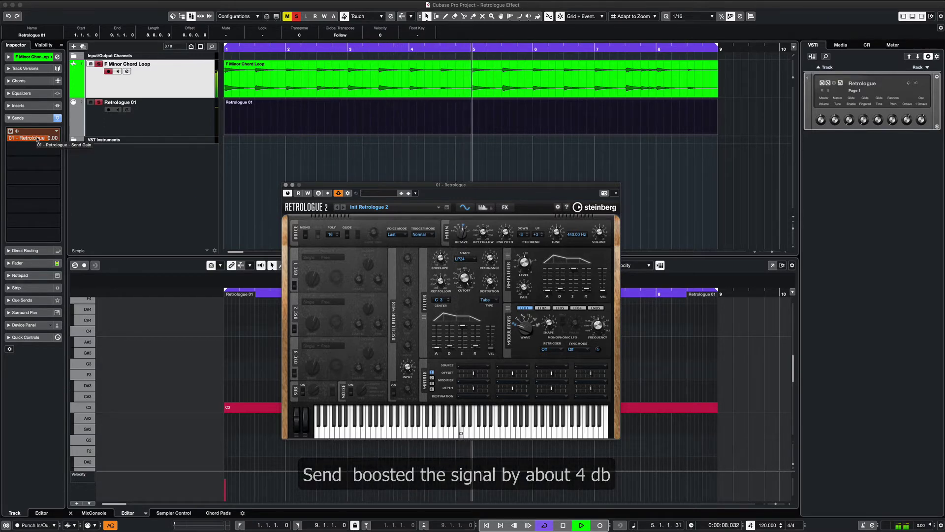
pyautogui.moveTo(34, 138); pyautogui.dragTo(39, 140)
pyautogui.scroll(3, 39, 140)
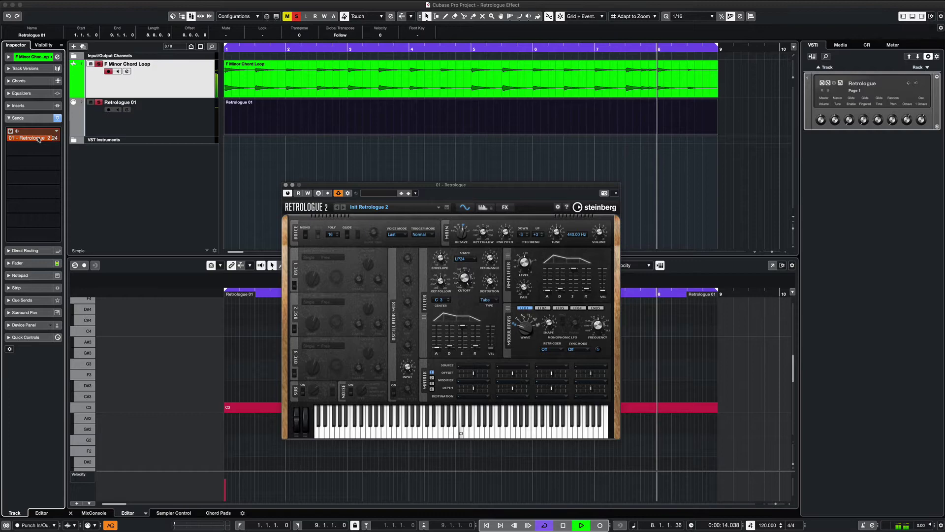
pyautogui.press('space')
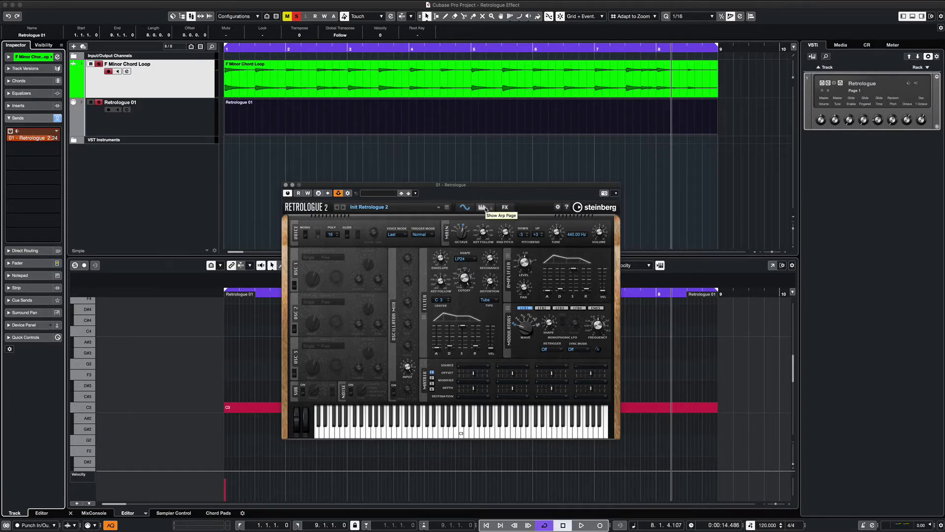
# Turn on Retrologue's arpeggiator, audition it from the project start, and adjust its step count.
pyautogui.click(483, 208)
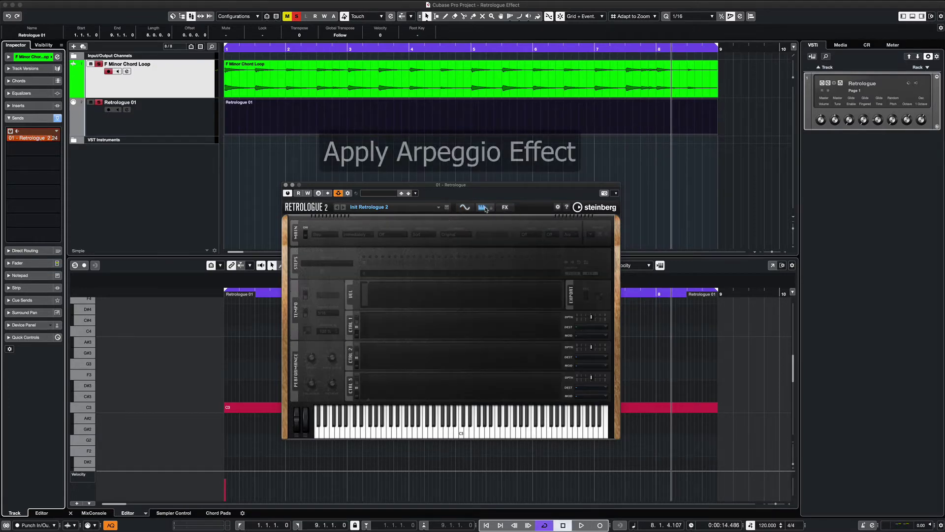
pyautogui.click(305, 237)
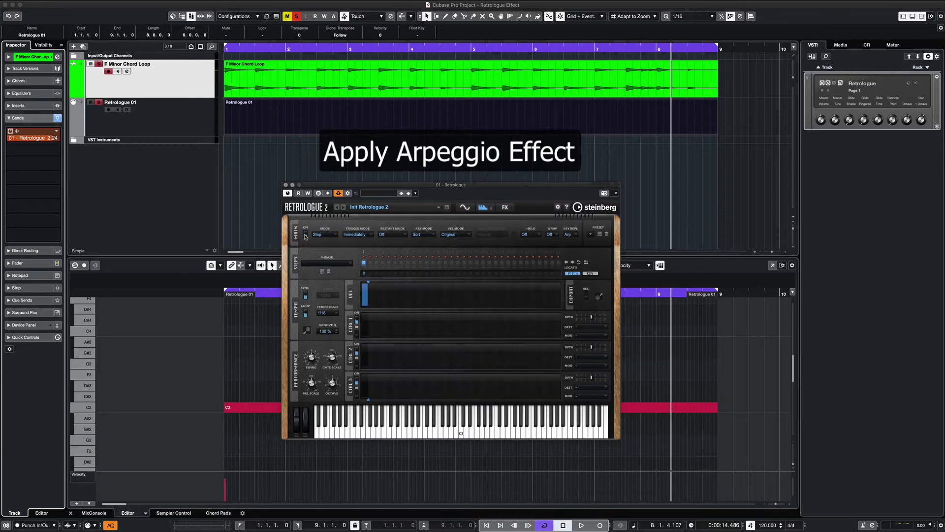
pyautogui.press('Home')
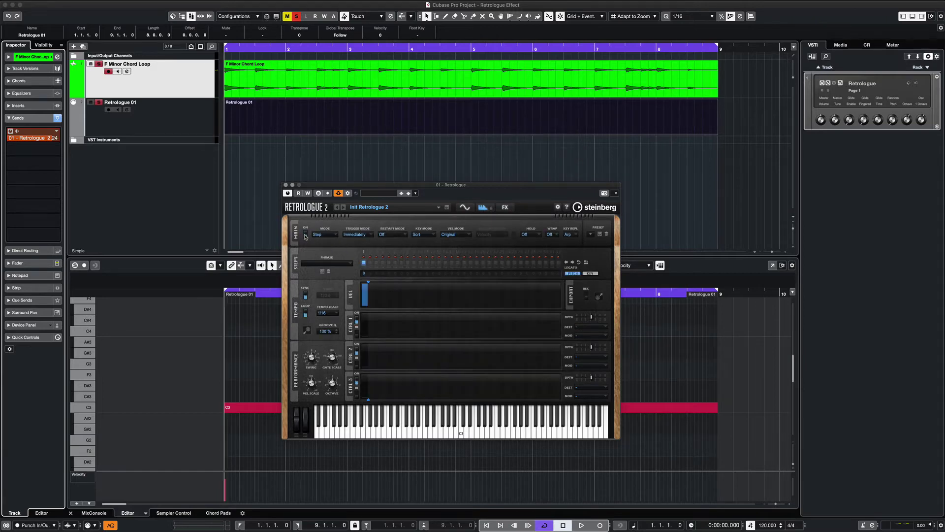
pyautogui.press('space')
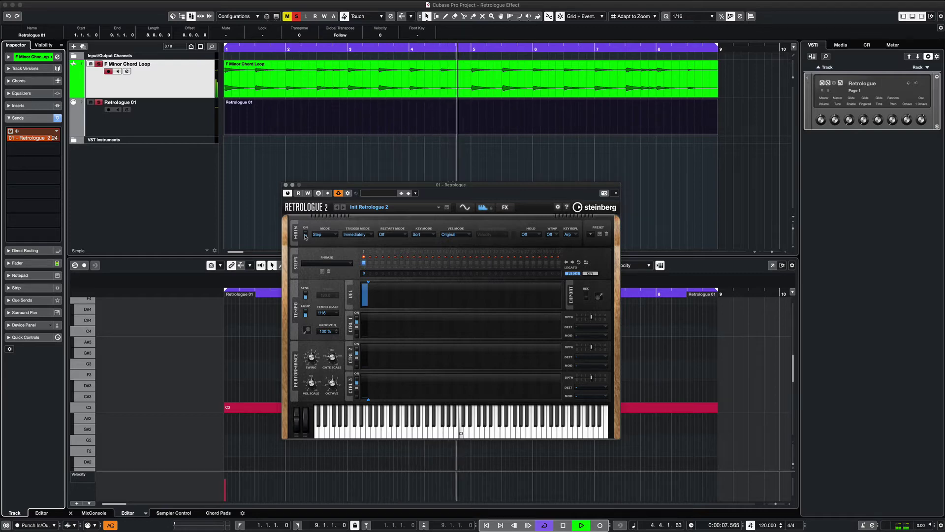
pyautogui.press('space')
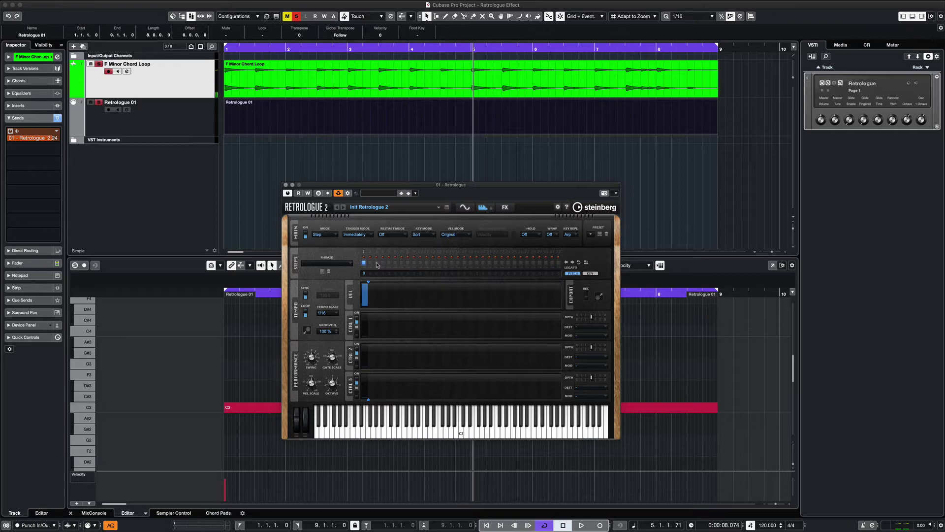
pyautogui.moveTo(369, 283)
pyautogui.mouseDown()
pyautogui.moveTo(514, 283)
pyautogui.moveTo(360, 287)
pyautogui.mouseUp()
# Load the Dance Arp 01 phrase into the arpeggiator and play the chords from the start.
pyautogui.click(337, 265)
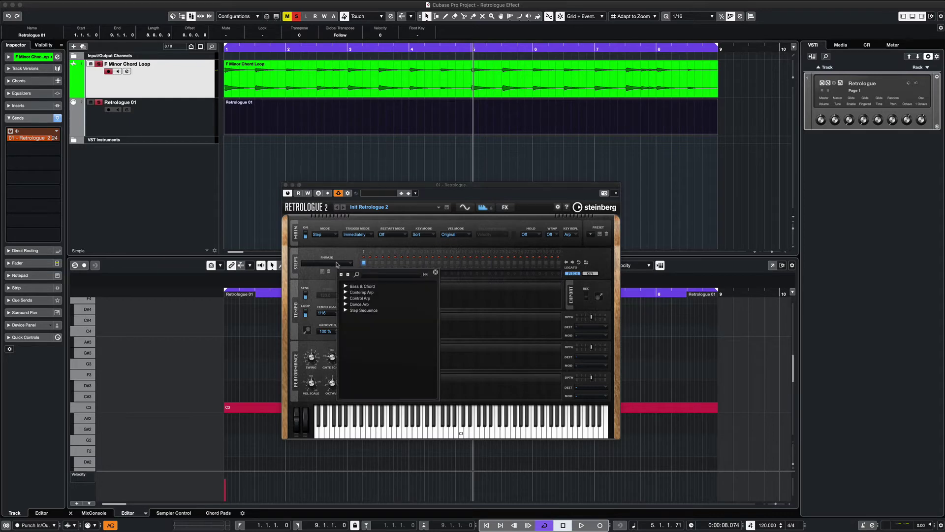
pyautogui.click(346, 305)
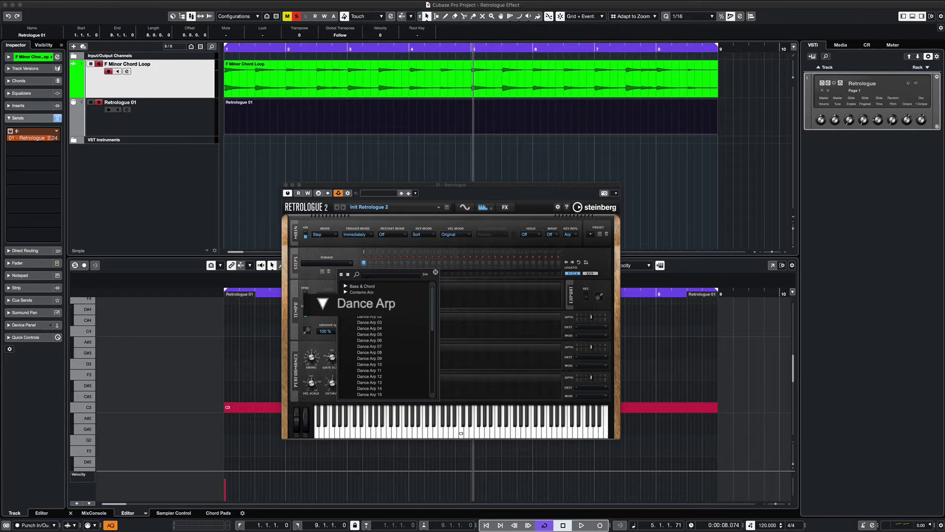
pyautogui.click(372, 311)
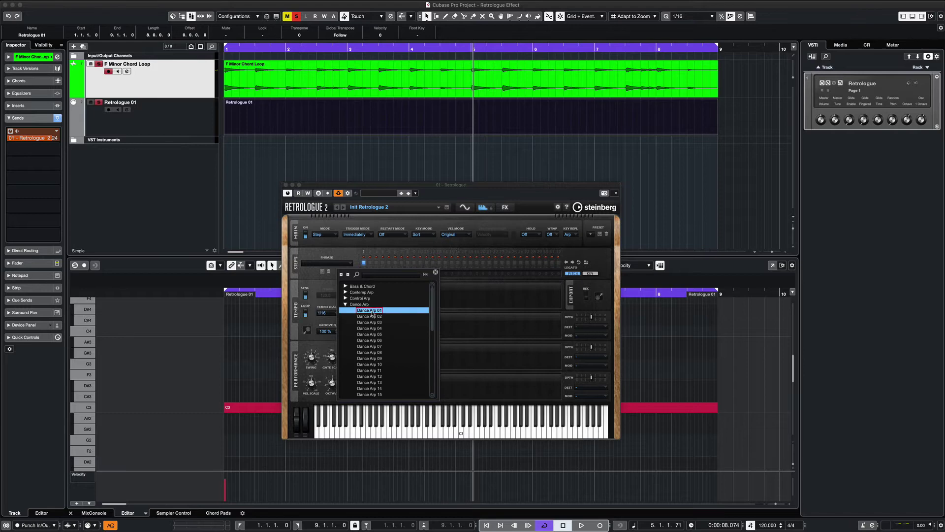
pyautogui.click(430, 188)
pyautogui.press('Home')
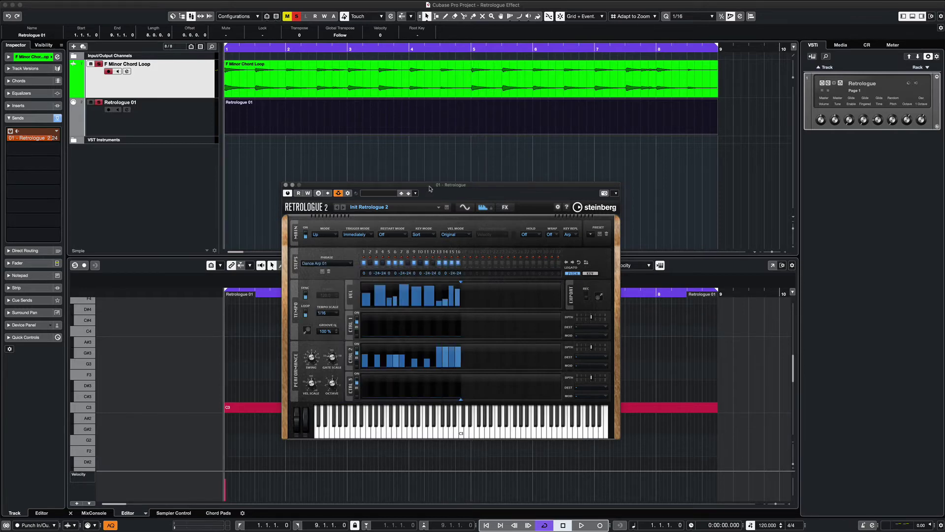
pyautogui.press('space')
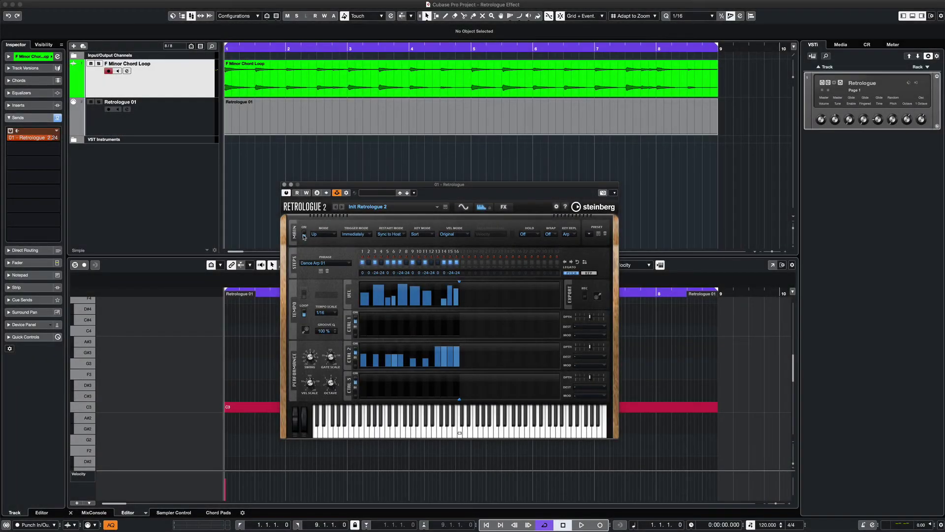
pyautogui.click(303, 235)
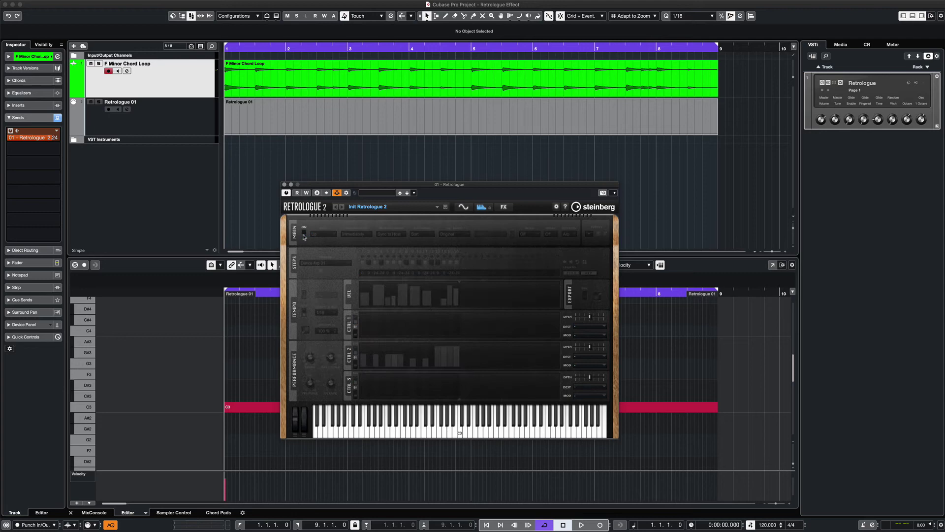
pyautogui.click(303, 235)
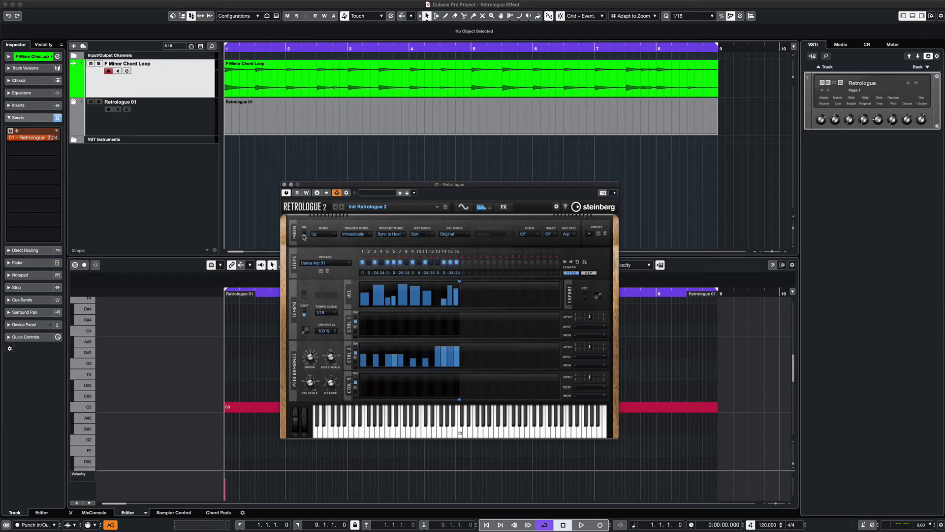
pyautogui.click(503, 207)
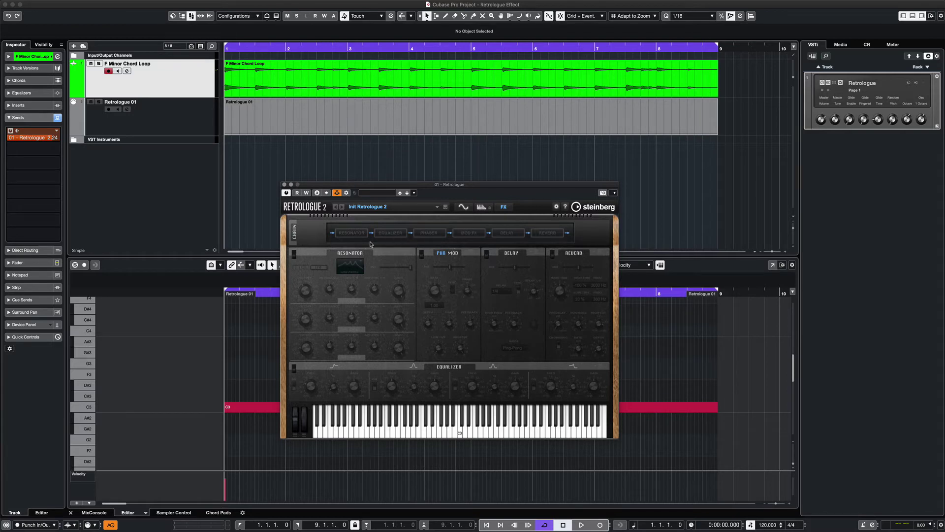
# Enable the Resonator with the Band-Pass 1 filter, play the loop, then bypass it to compare.
pyautogui.click(350, 233)
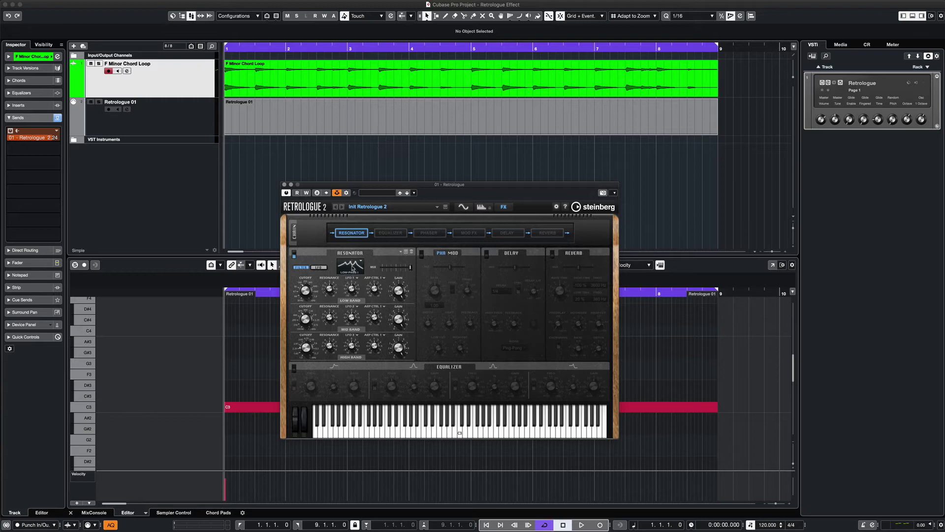
pyautogui.click(352, 268)
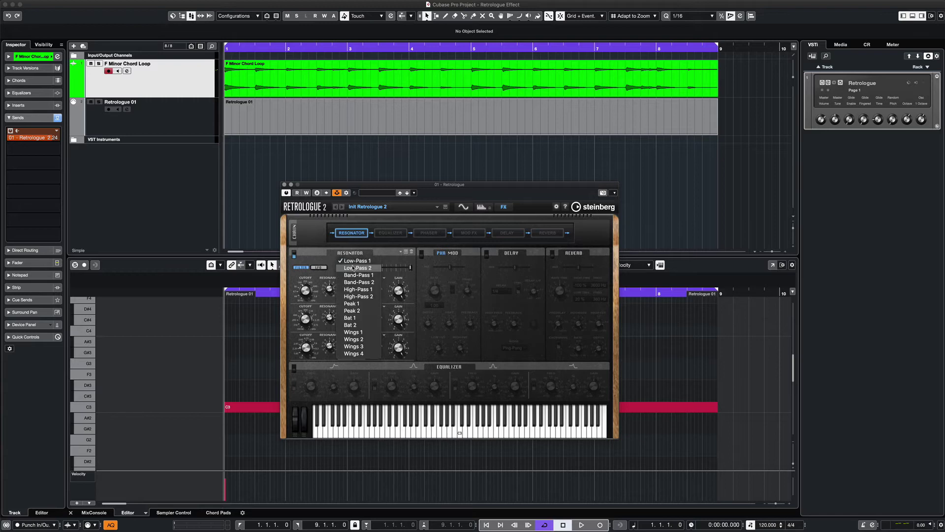
pyautogui.click(352, 276)
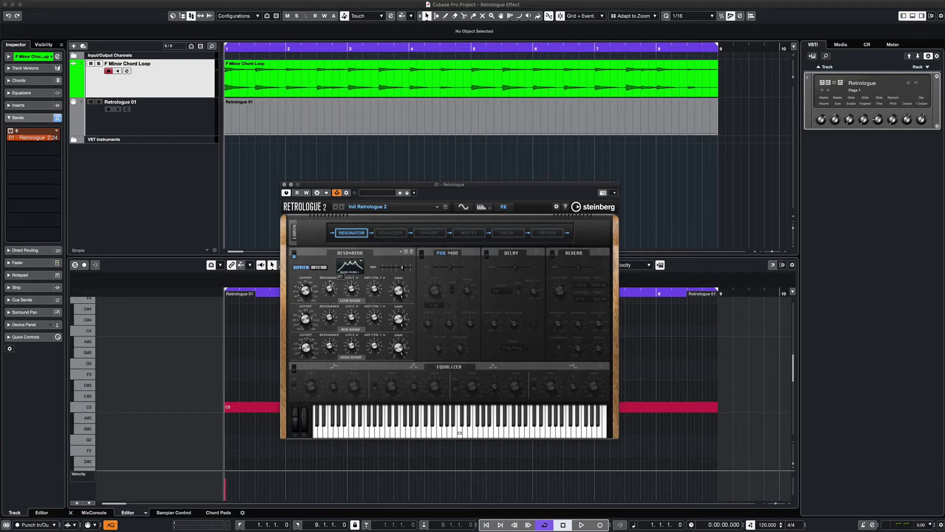
pyautogui.press('space')
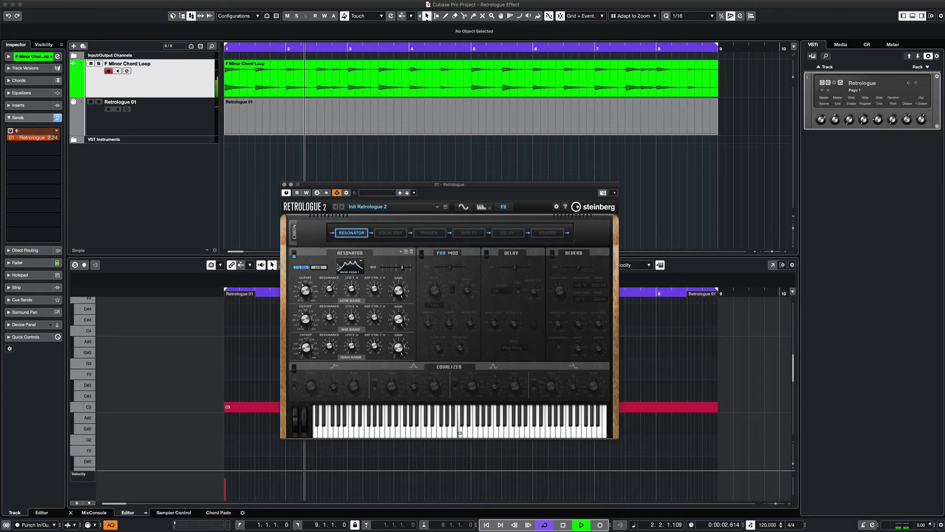
pyautogui.click(350, 233)
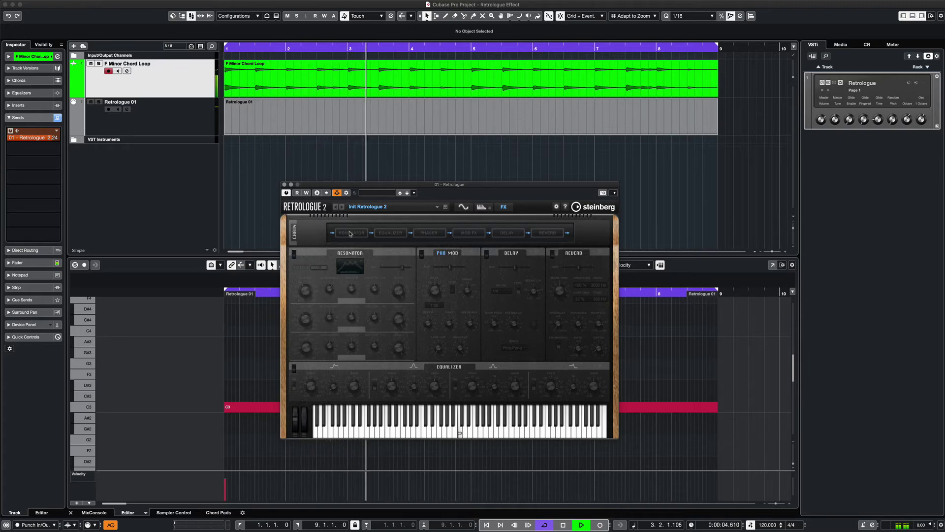
# Re-enable the Resonator and switch on the Equalizer and Phaser effects.
pyautogui.click(350, 233)
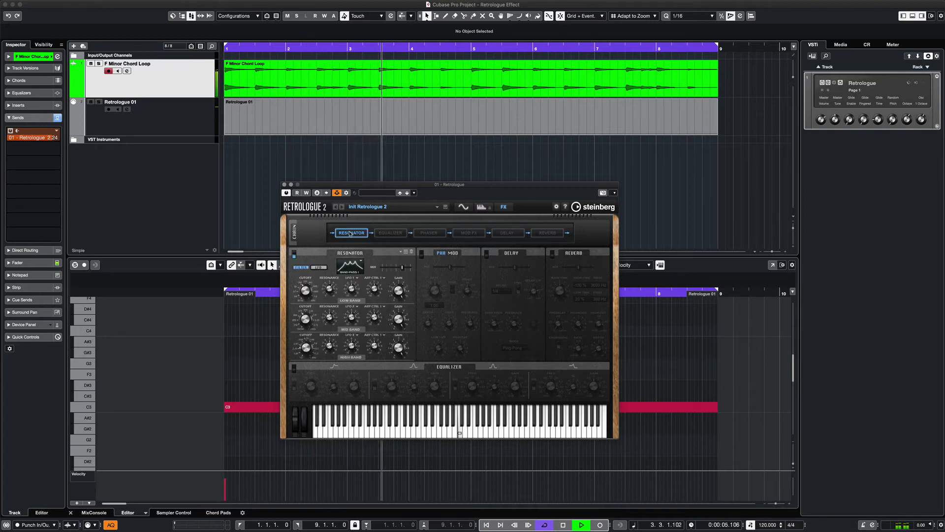
pyautogui.click(390, 233)
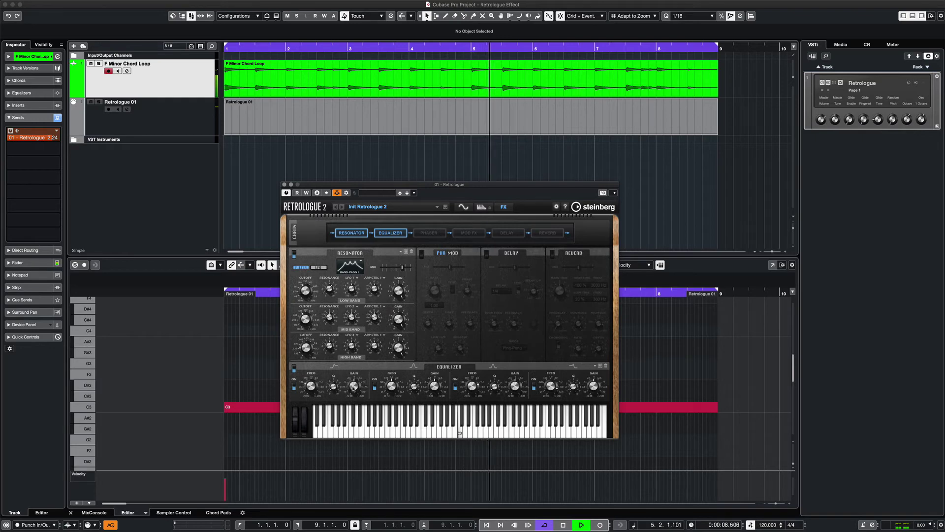
pyautogui.moveTo(353, 385)
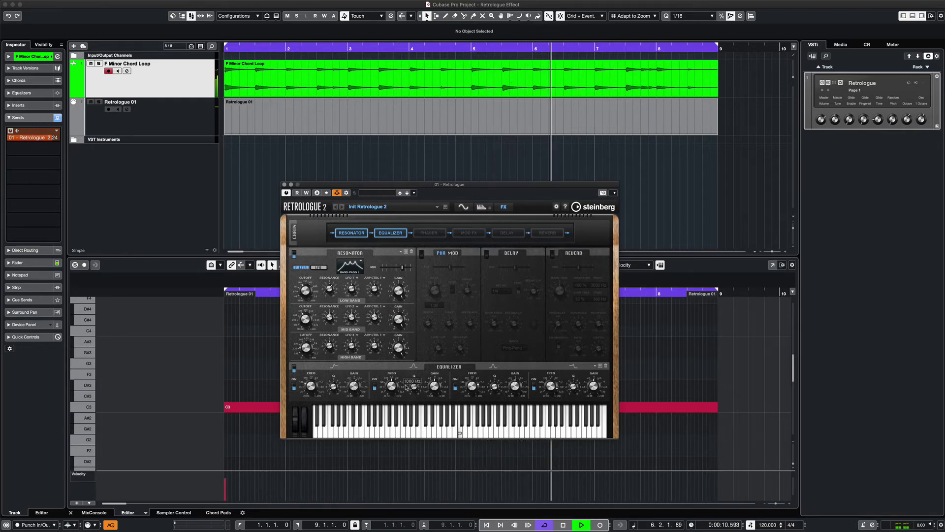
pyautogui.moveTo(391, 385)
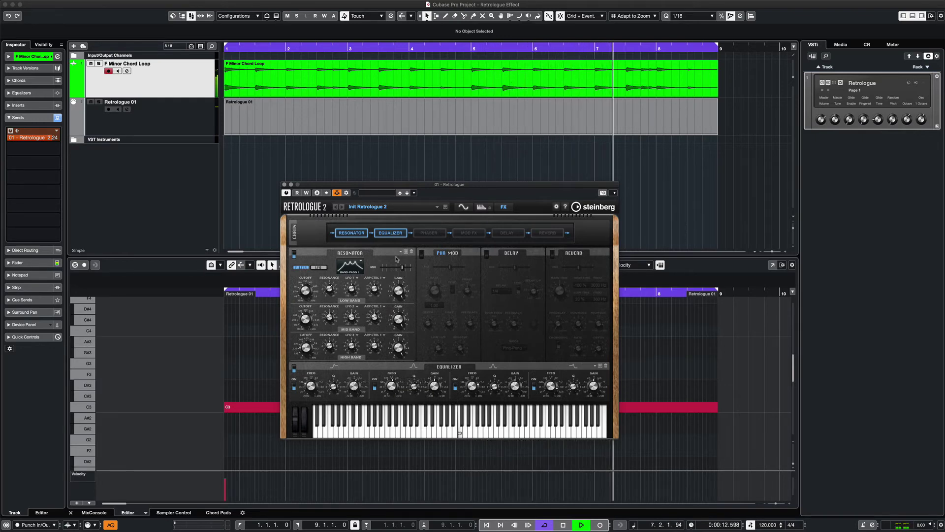
pyautogui.click(429, 232)
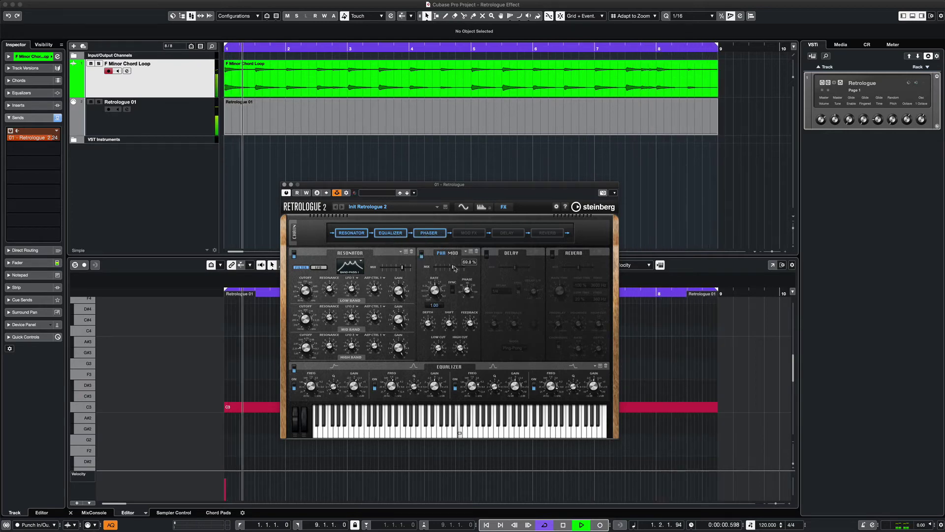
# Bypass the Resonator and Equalizer and raise the Phaser rate to 1.18 Hz.
pyautogui.click(351, 232)
pyautogui.click(391, 232)
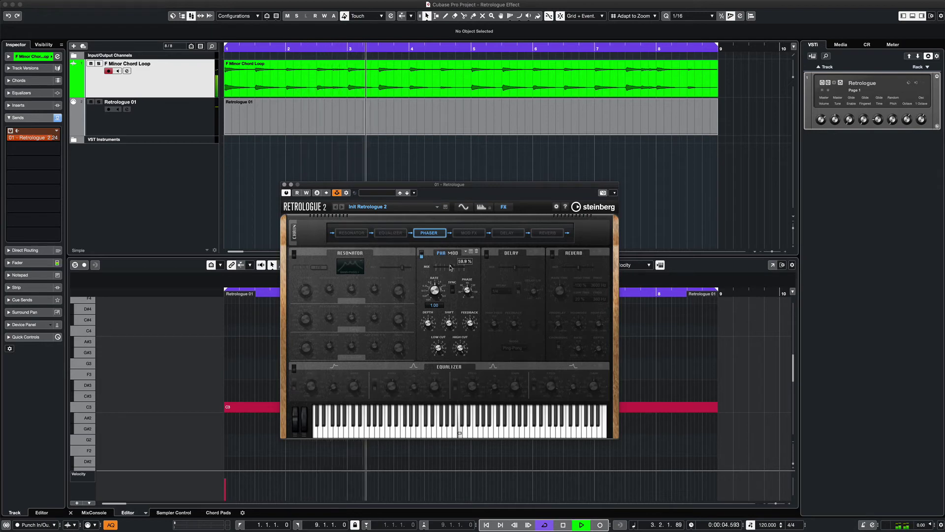
pyautogui.moveTo(467, 289)
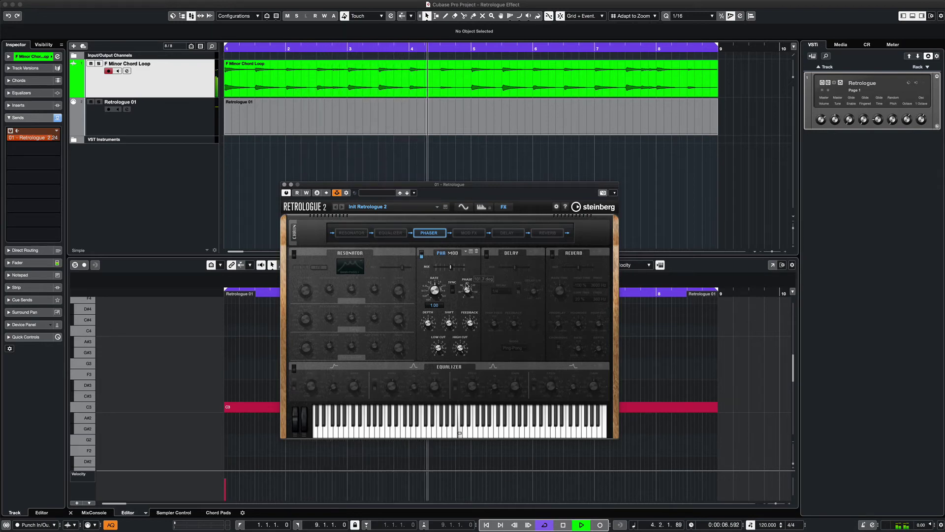
pyautogui.moveTo(437, 291); pyautogui.dragTo(436, 288)
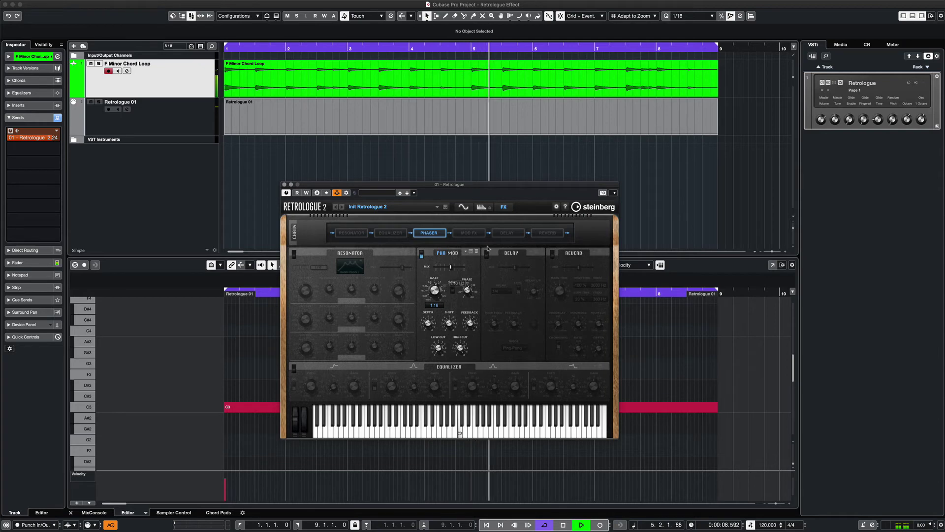
# Try the Mod FX chorus, then switch off both Mod FX and the Phaser.
pyautogui.click(472, 236)
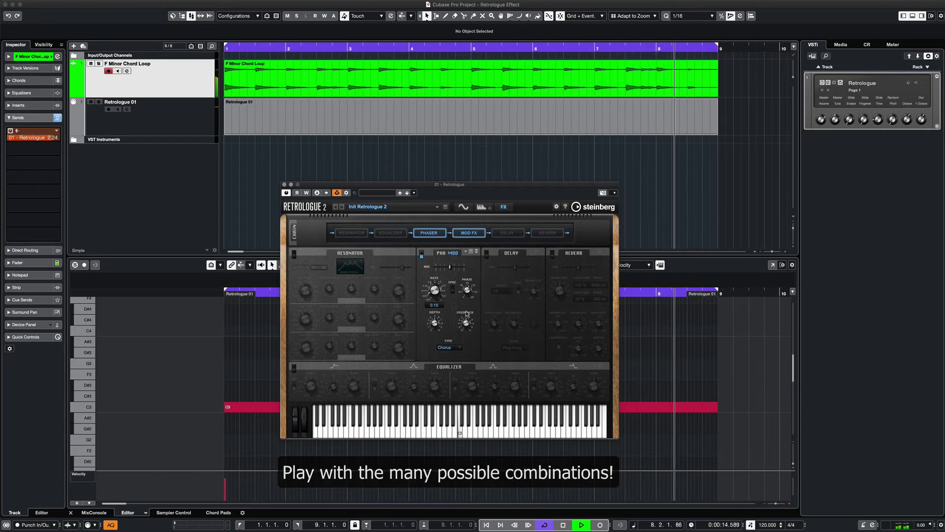
pyautogui.click(458, 234)
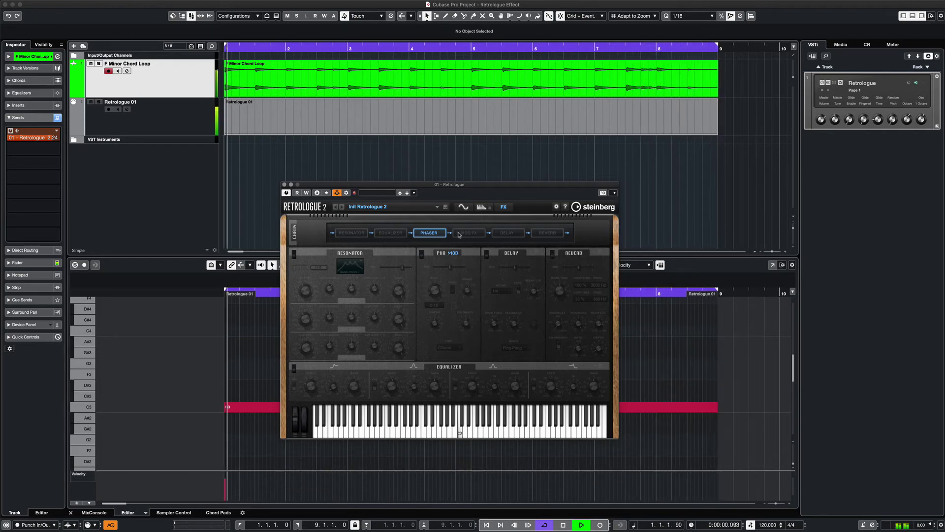
pyautogui.click(429, 232)
# Re-enable the Resonator and Equalizer, turn on the Delay and lower its mix slightly.
pyautogui.click(357, 234)
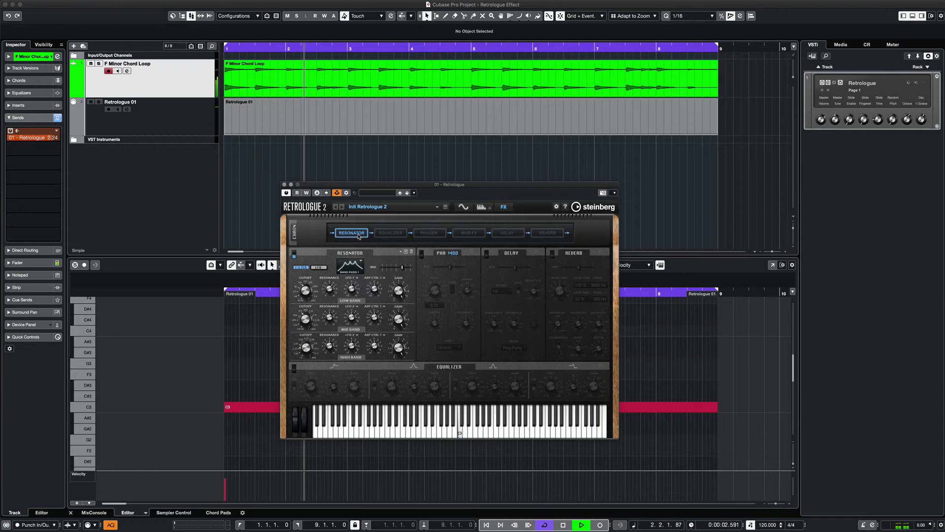
pyautogui.click(391, 232)
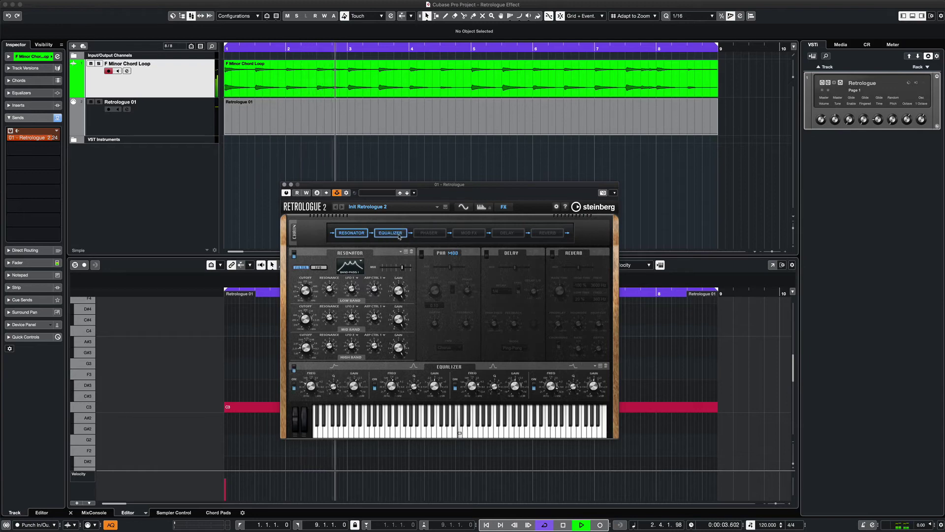
pyautogui.click(499, 233)
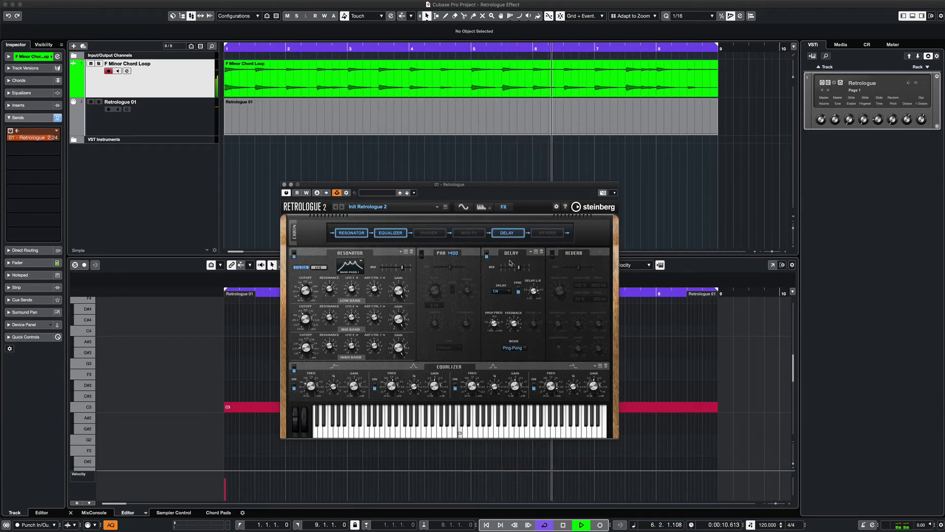
pyautogui.moveTo(519, 267); pyautogui.dragTo(515, 267)
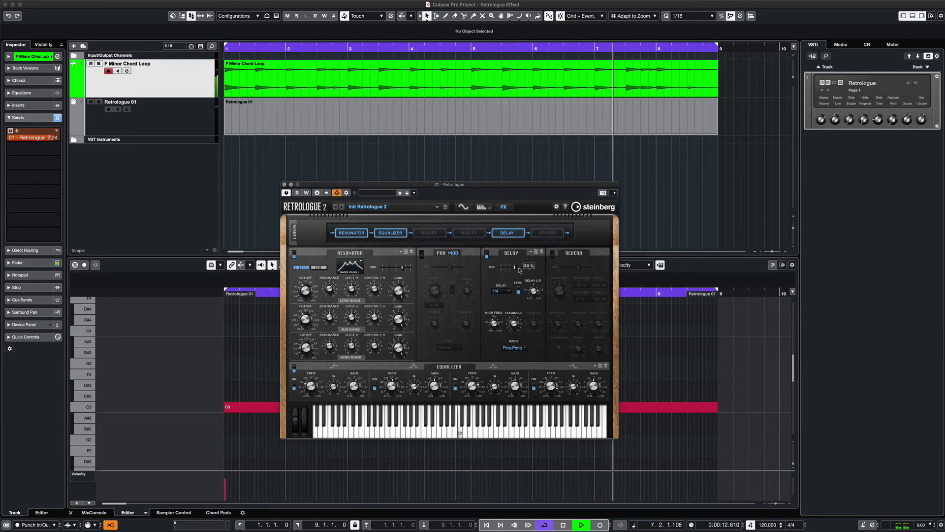
# Turn on the Reverb, lower its mix, and toggle chorusing and the Reverb to compare.
pyautogui.click(548, 233)
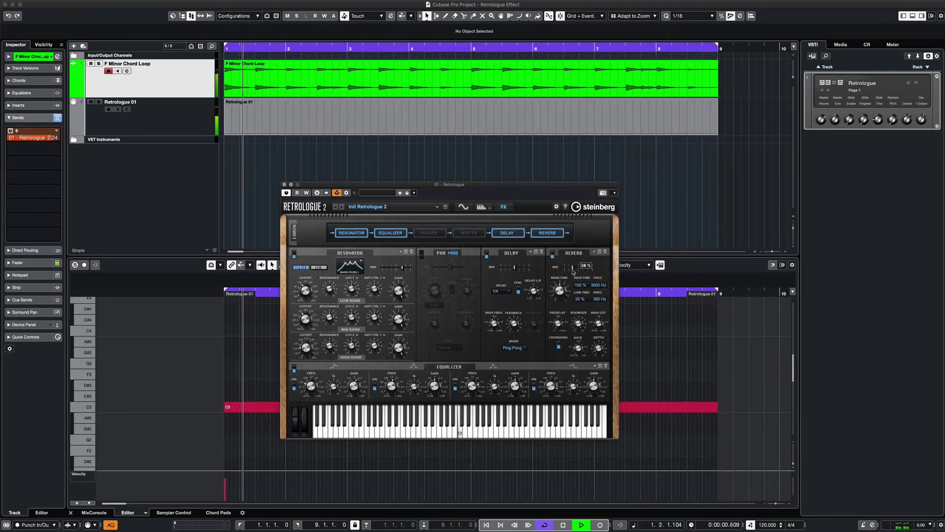
pyautogui.moveTo(572, 266); pyautogui.dragTo(568, 271)
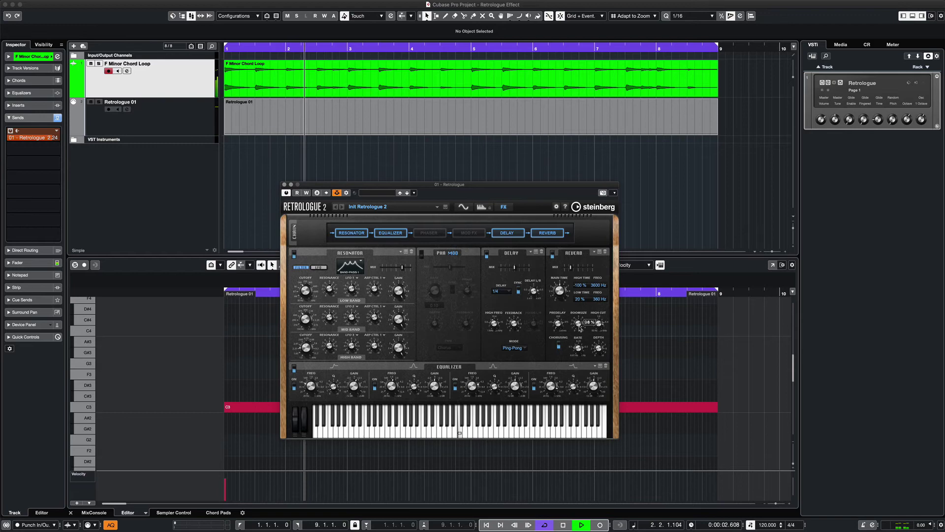
pyautogui.click(558, 347)
pyautogui.click(558, 346)
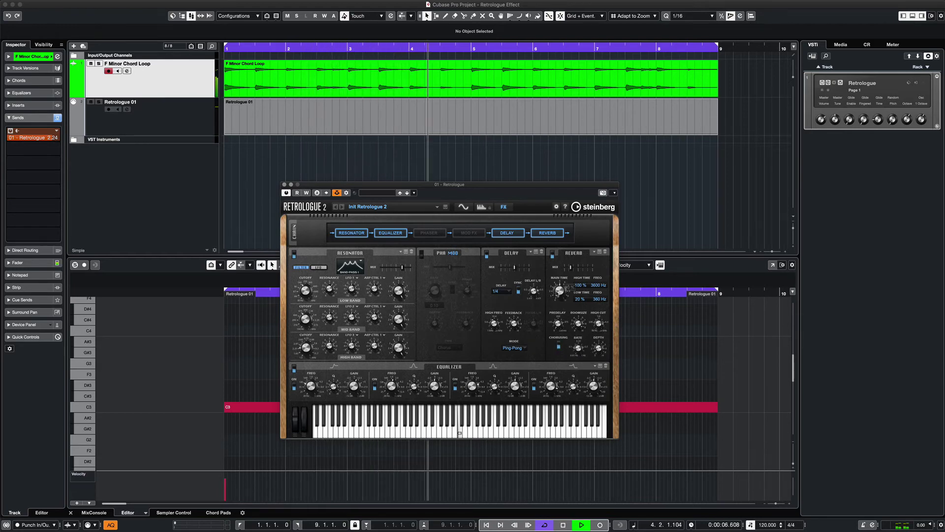
pyautogui.moveTo(561, 290)
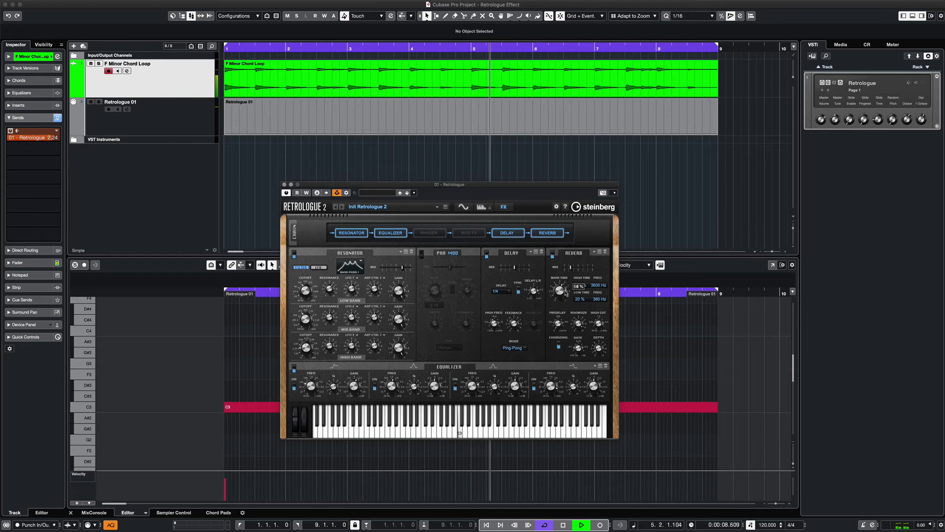
pyautogui.click(552, 254)
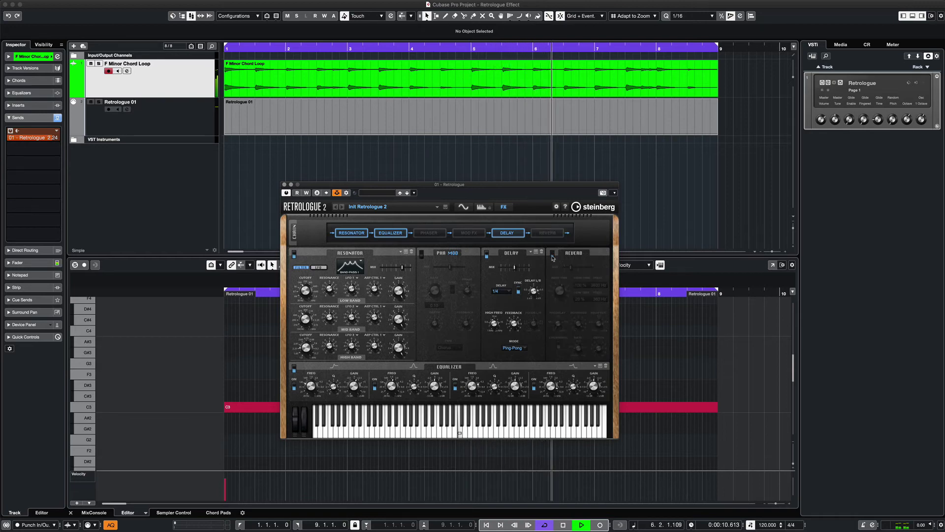
pyautogui.click(552, 254)
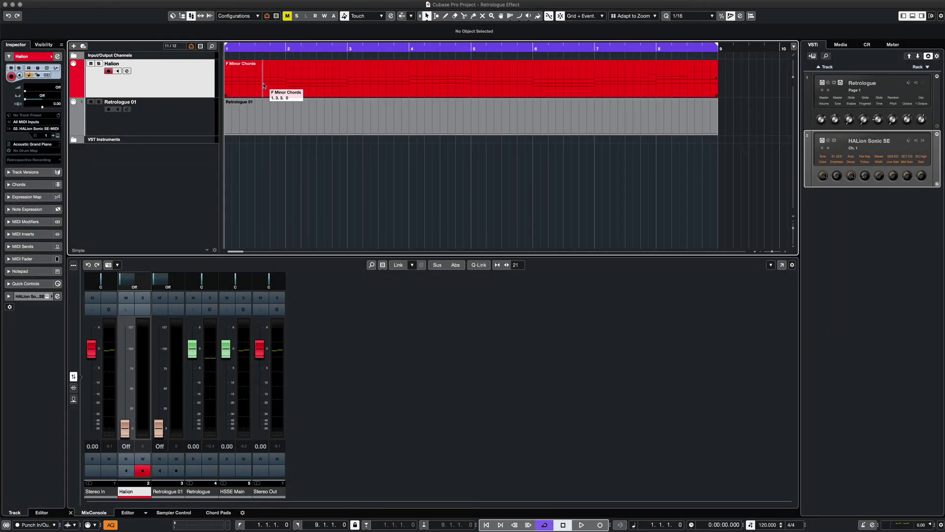
pyautogui.doubleClick(263, 87)
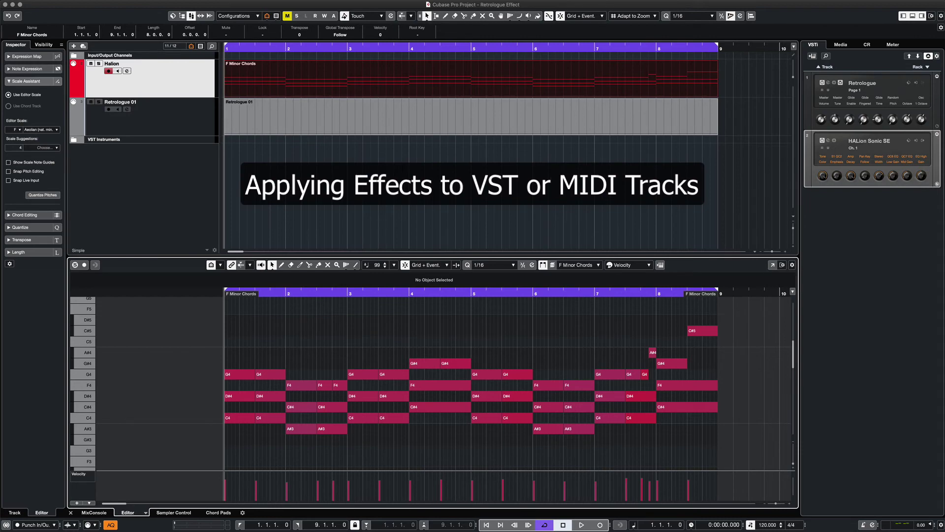
pyautogui.click(828, 140)
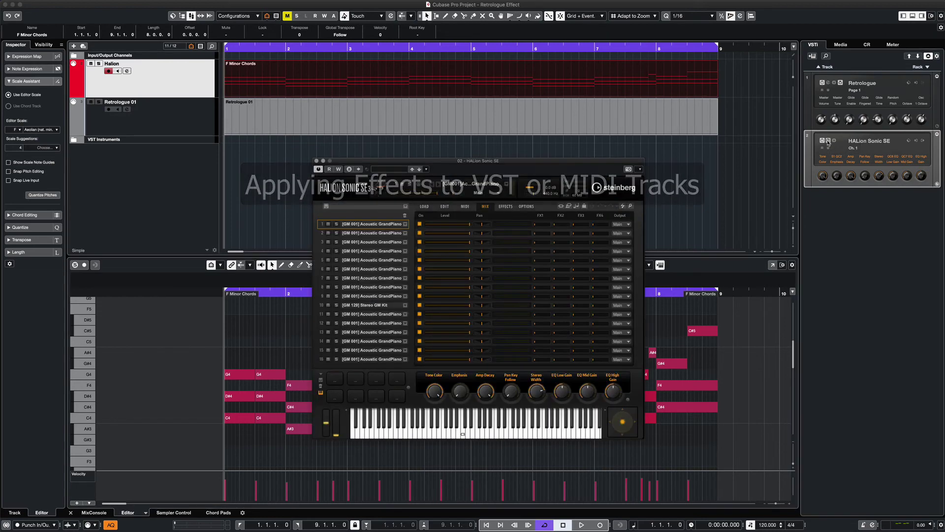
pyautogui.click(443, 207)
pyautogui.click(425, 207)
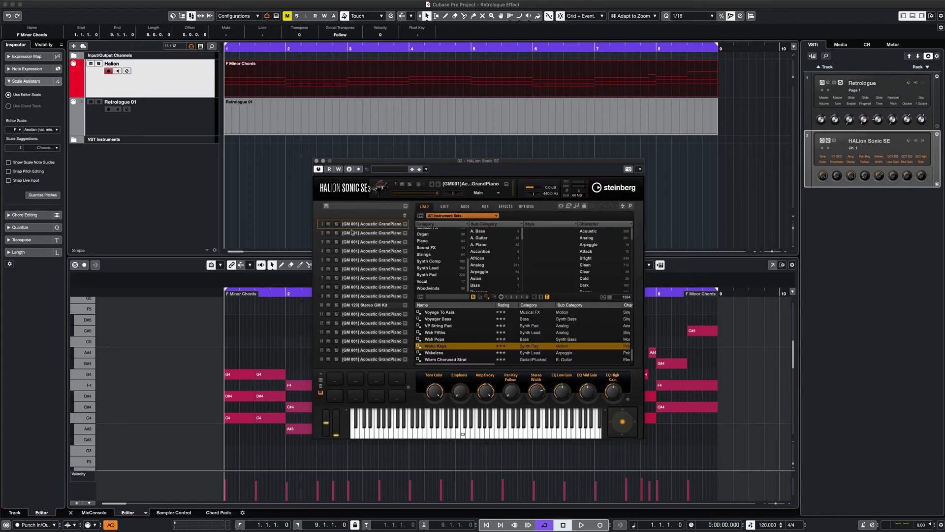
pyautogui.click(316, 161)
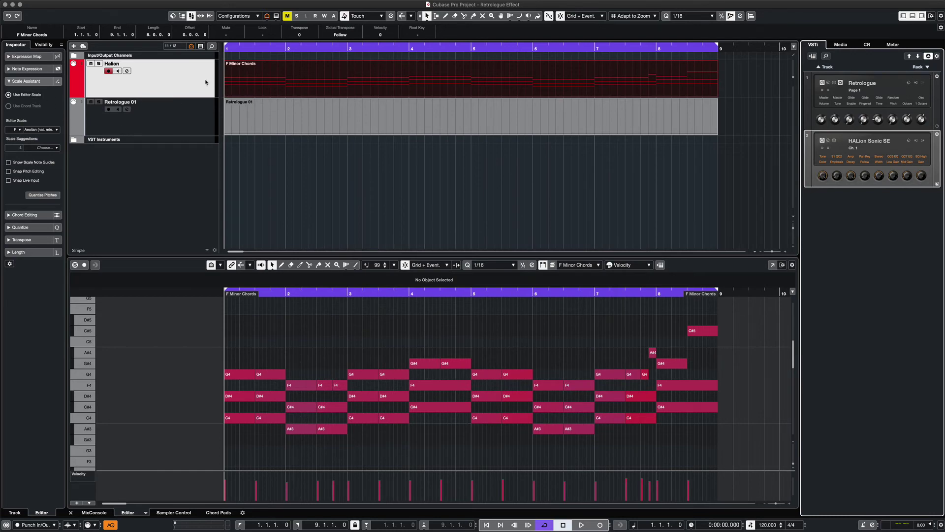
# Select the Halion track to show its Inspector and audition the F Minor Chords part.
pyautogui.click(179, 80)
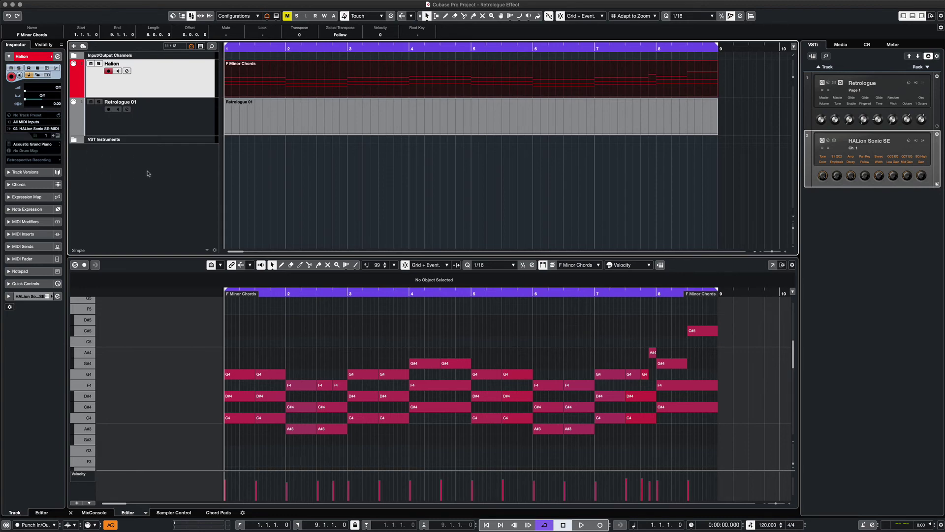
pyautogui.press('space')
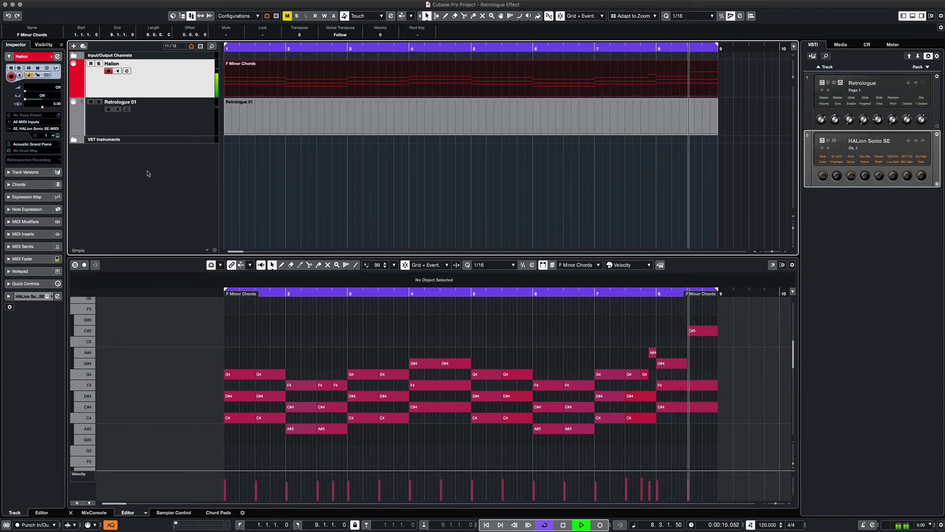
pyautogui.press('space')
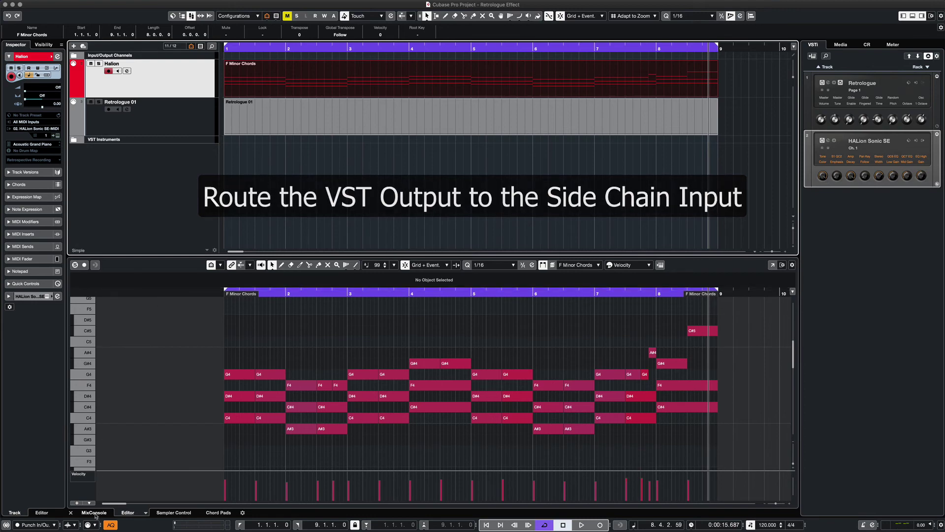
# In the MixConsole, set HSSE Main's direct routing to the 01 - Retrologue side-chain.
pyautogui.click(95, 513)
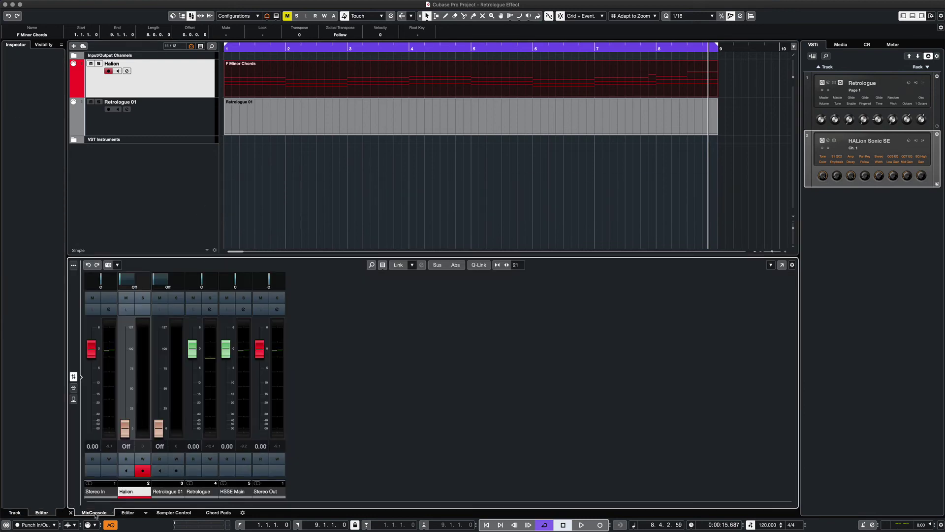
pyautogui.click(239, 402)
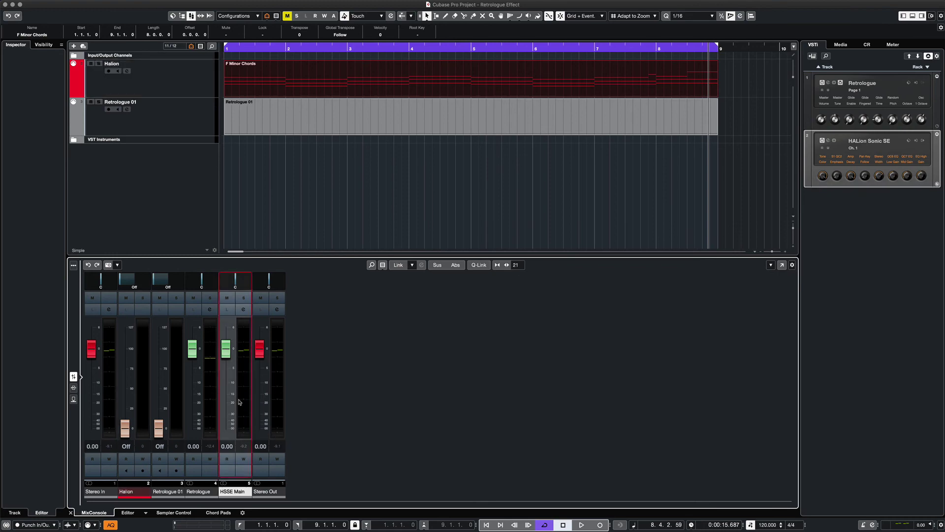
pyautogui.click(244, 311)
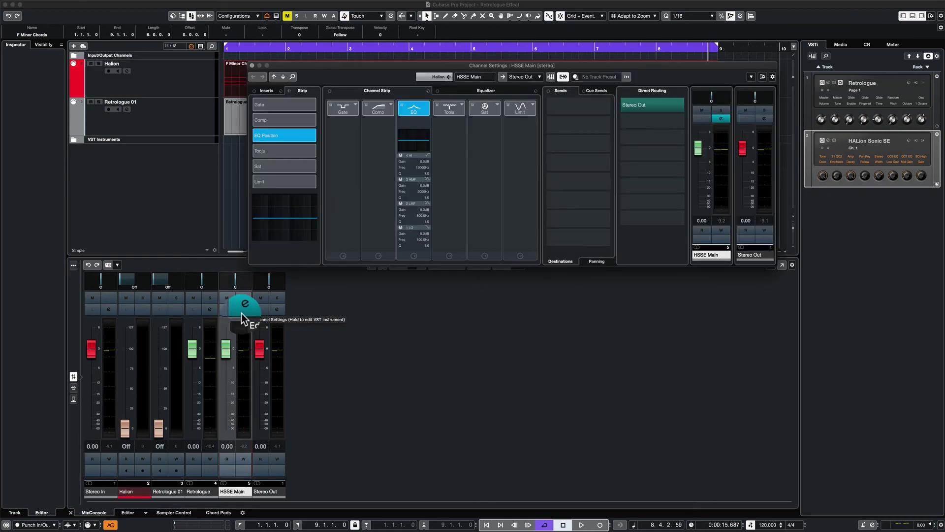
pyautogui.moveTo(522, 67); pyautogui.dragTo(478, 187)
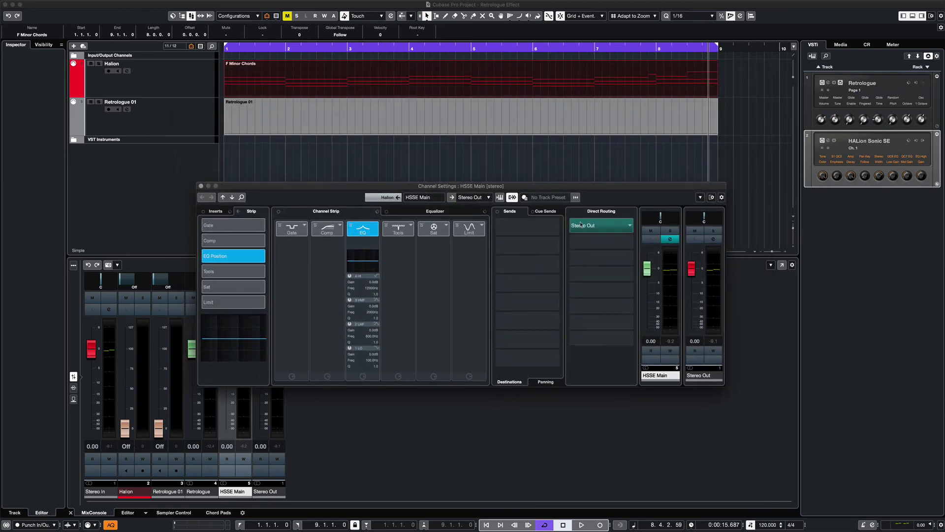
pyautogui.click(630, 227)
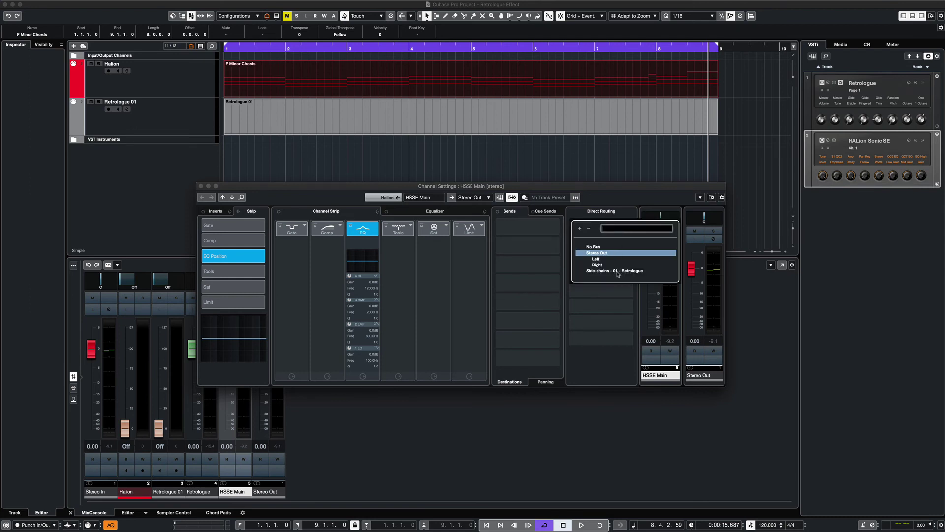
pyautogui.click(618, 271)
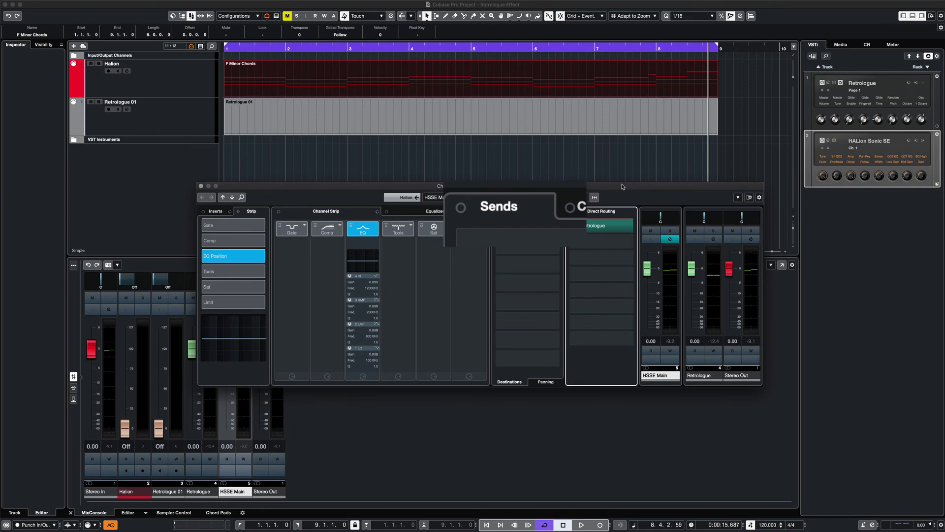
pyautogui.click(201, 186)
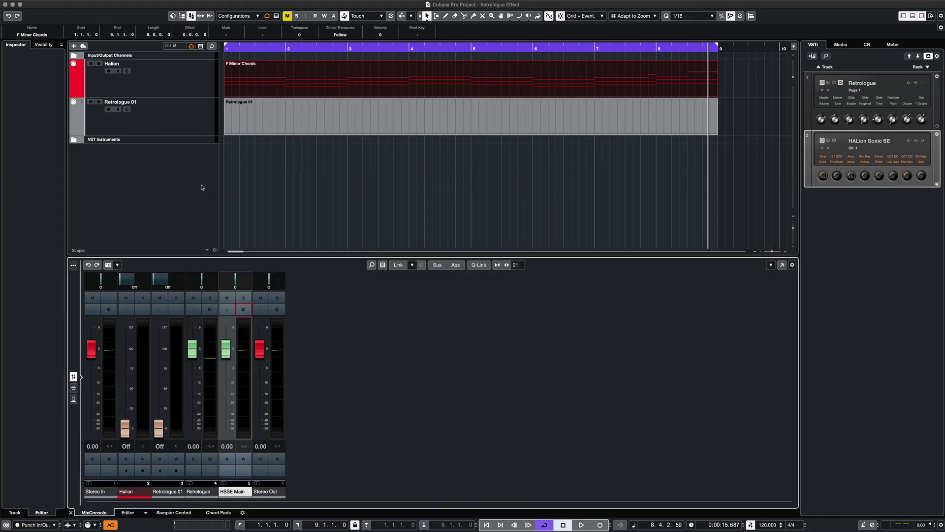
# Add an HSSE Main send to the 01 - Retrologue side-chain, then show faders again.
pyautogui.click(73, 387)
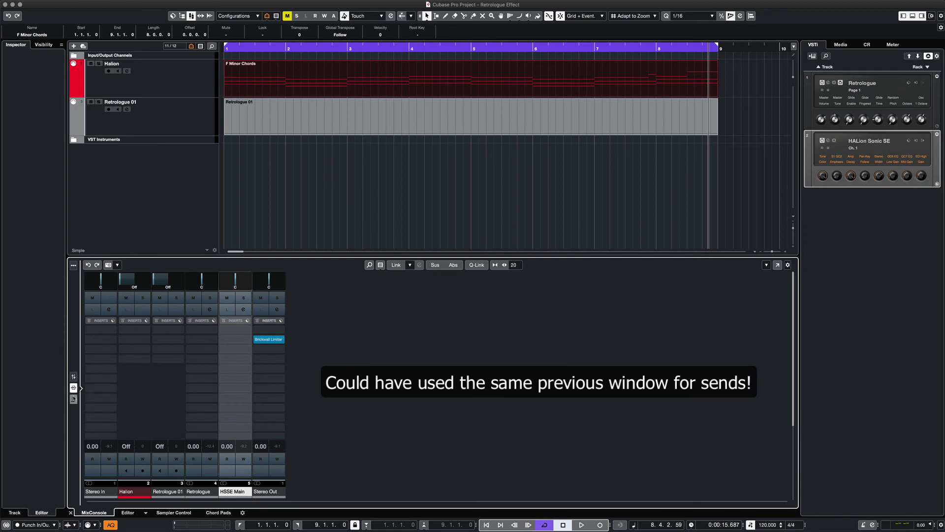
pyautogui.click(74, 399)
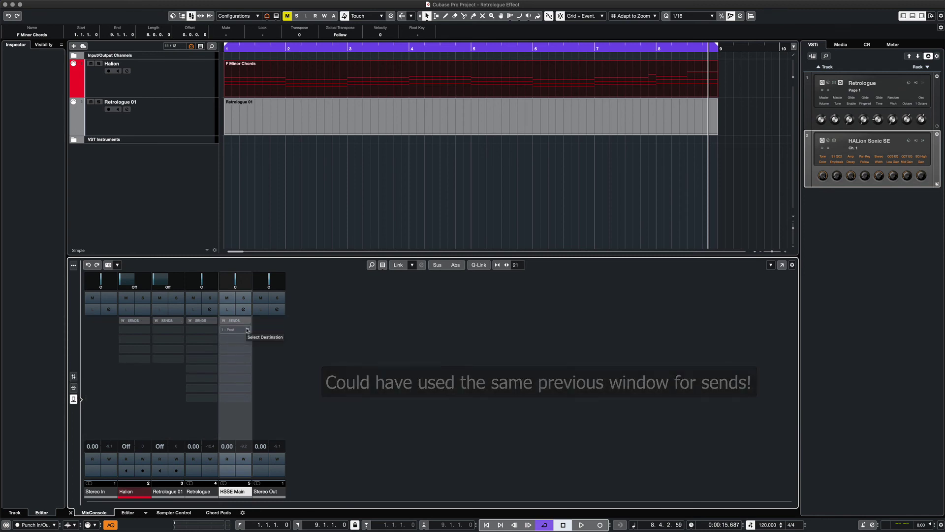
pyautogui.click(247, 330)
pyautogui.click(260, 384)
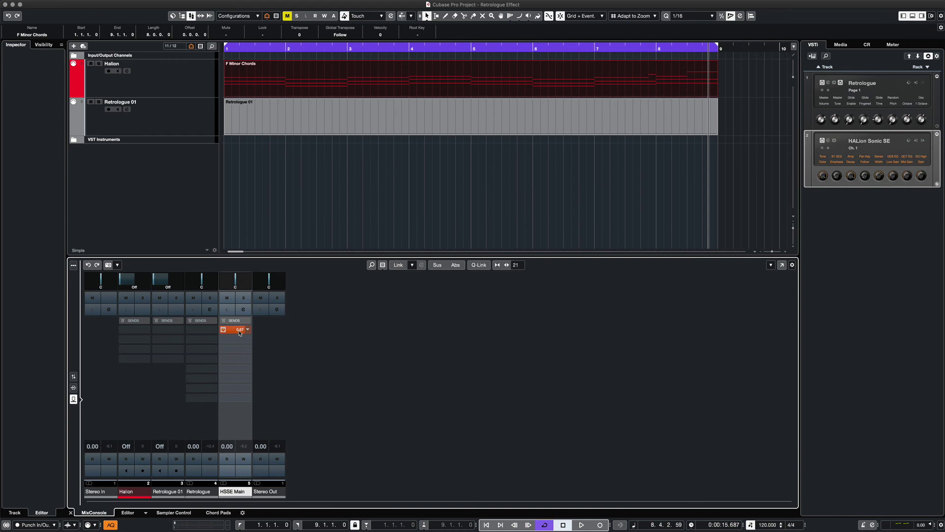
pyautogui.click(74, 377)
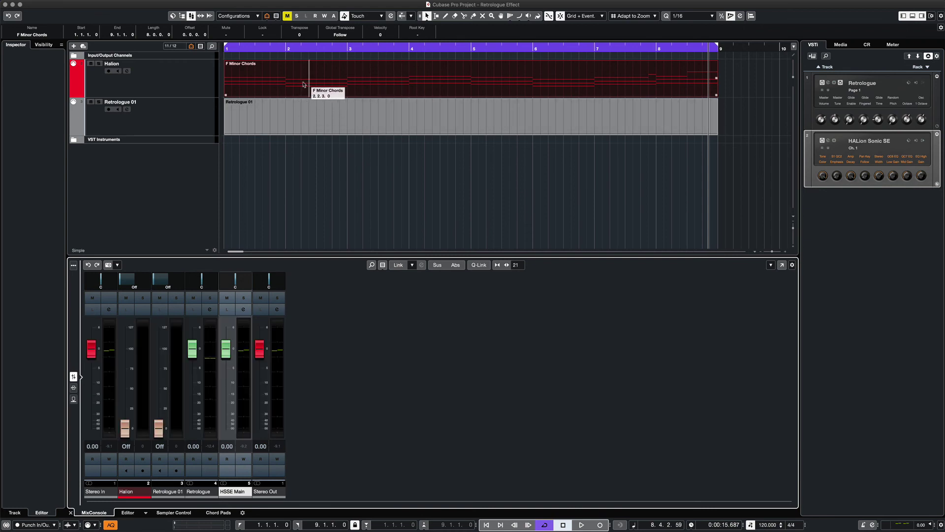
# Open the F Minor Chords part in the editor and start it from the beginning.
pyautogui.click(187, 83)
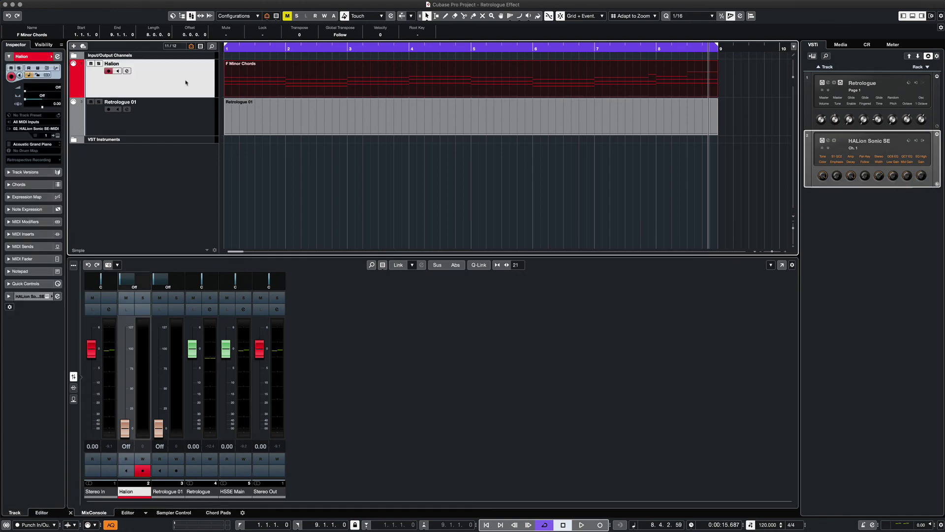
pyautogui.doubleClick(325, 84)
pyautogui.press('space')
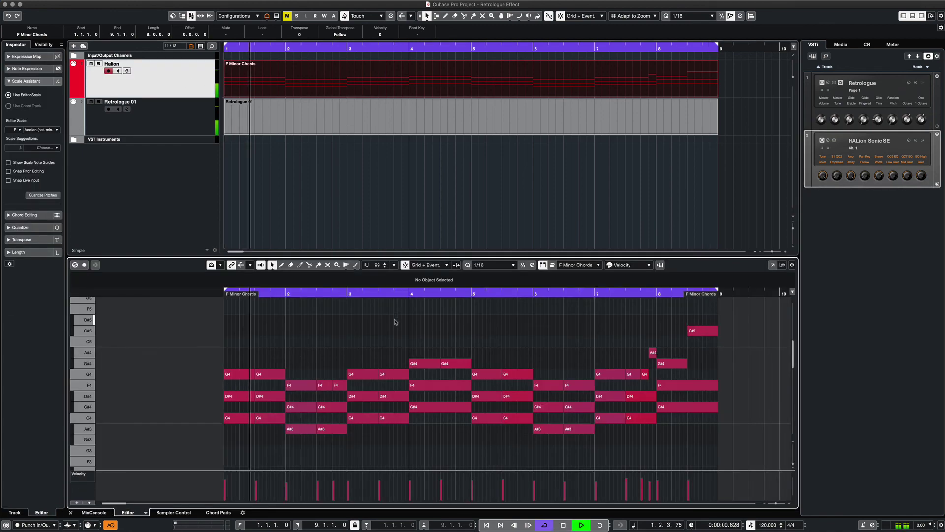
# Open Retrologue 2, switch on its Delay effect, and go back to the arpeggiator page.
pyautogui.click(829, 82)
pyautogui.moveTo(474, 187); pyautogui.dragTo(456, 96)
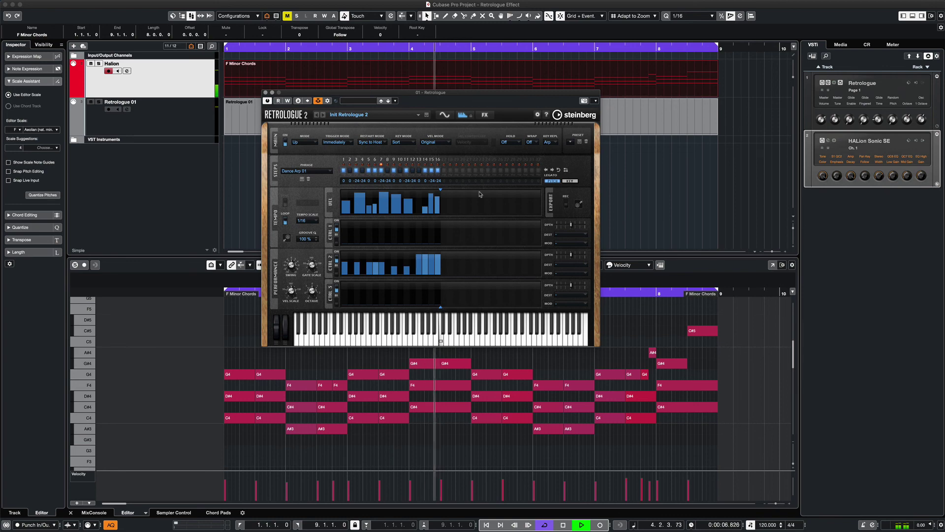
pyautogui.click(485, 115)
pyautogui.click(494, 142)
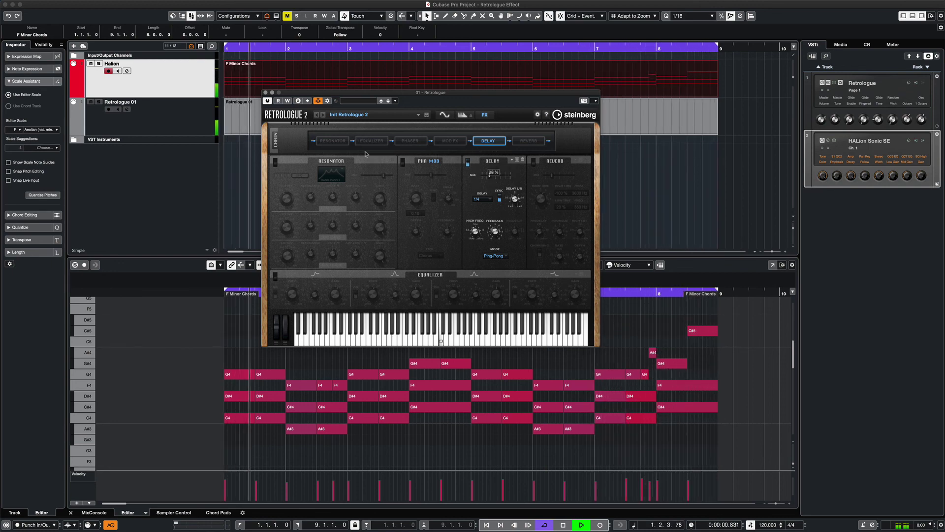
pyautogui.click(463, 114)
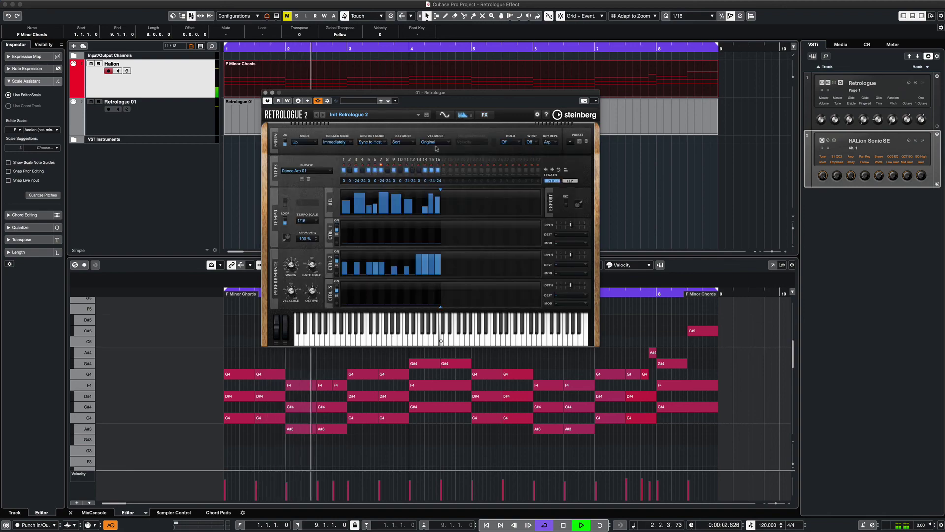